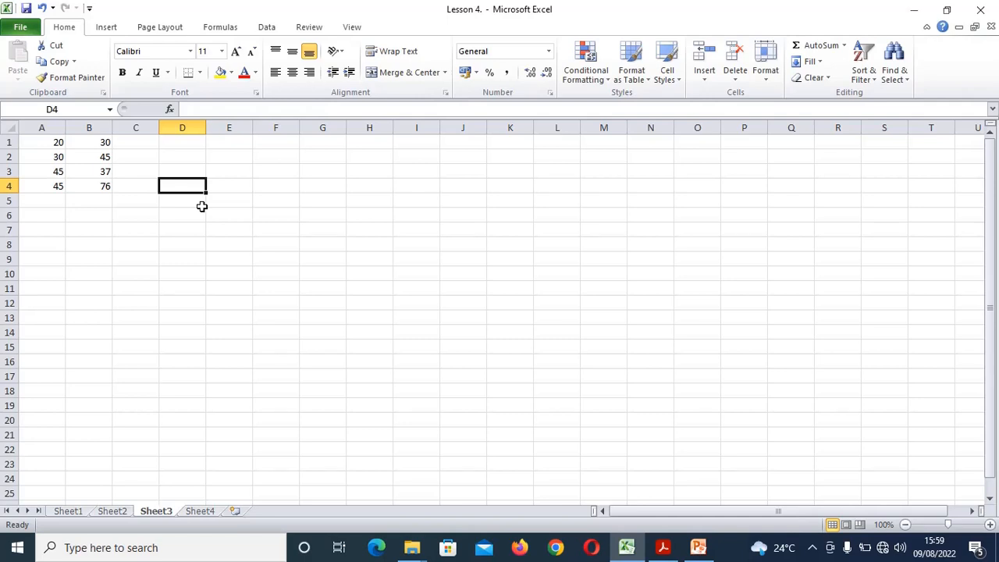
# Enter the formula =A1+B1 in cell C1
pyautogui.click(287, 188)
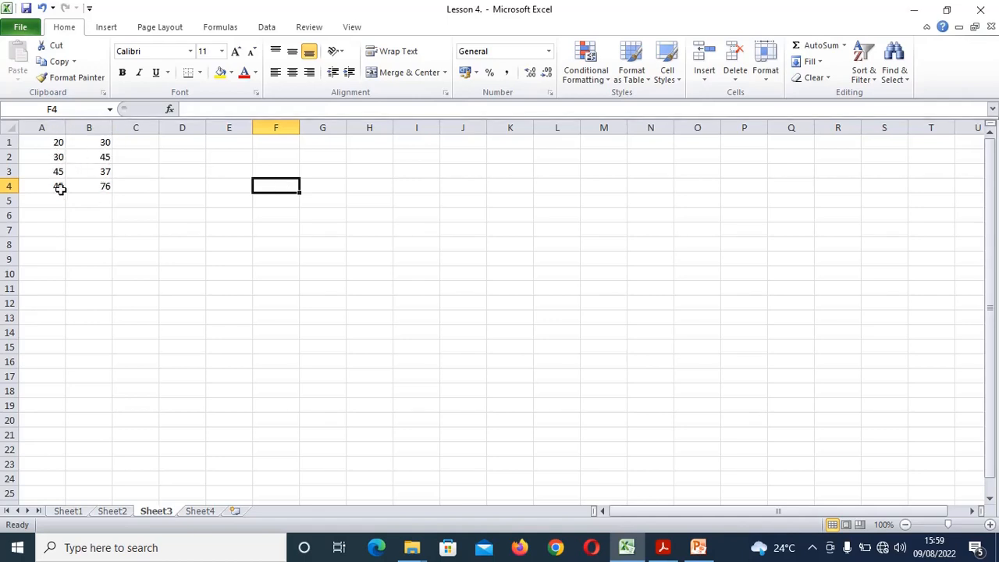
pyautogui.click(135, 142)
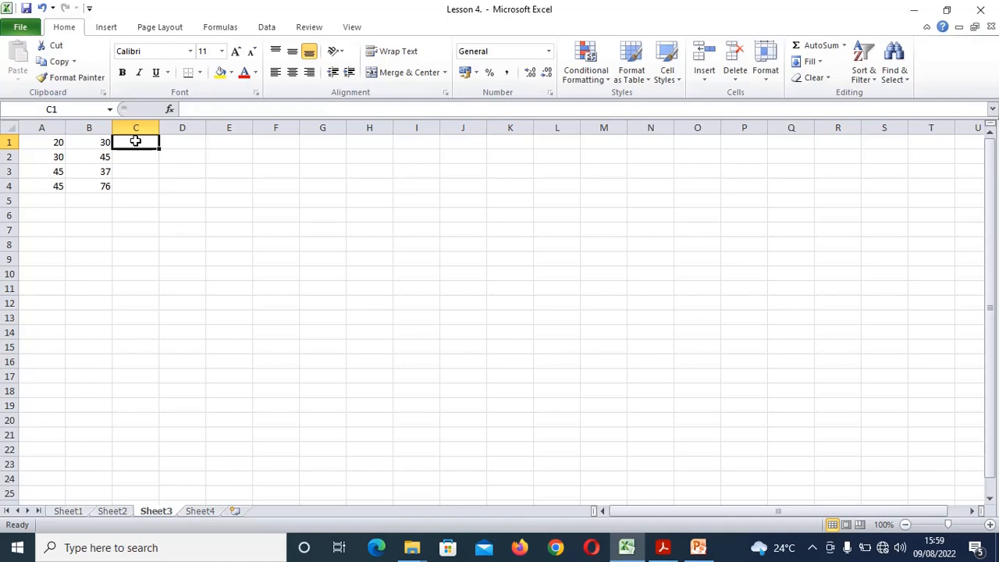
pyautogui.write('=')
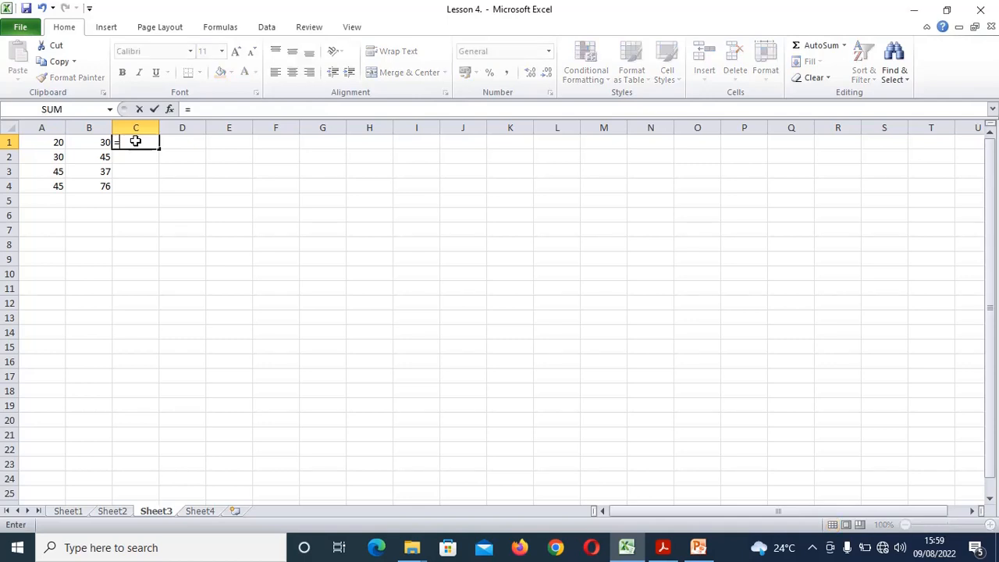
pyautogui.click(48, 144)
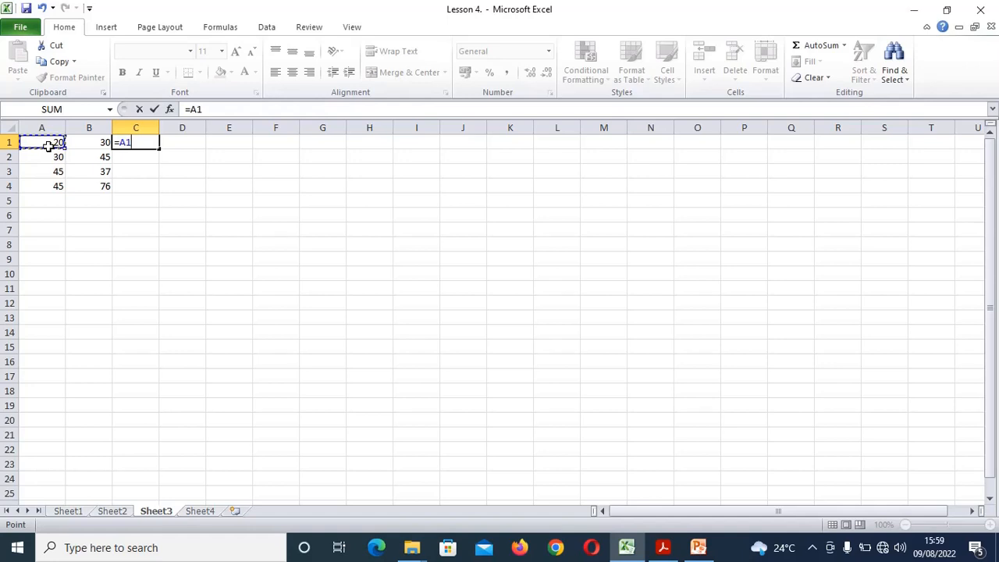
pyautogui.write('+')
pyautogui.click(92, 144)
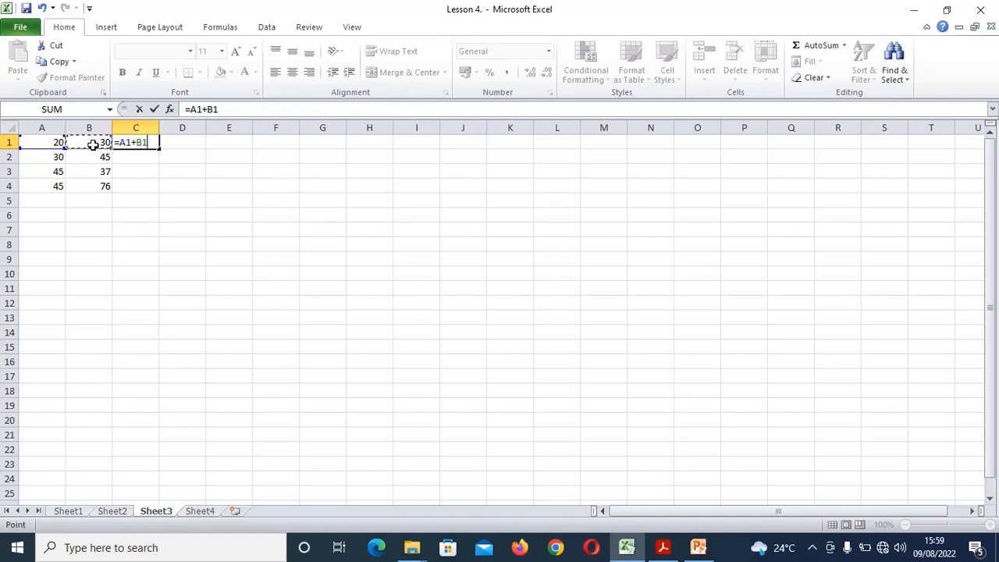
pyautogui.press('Return')
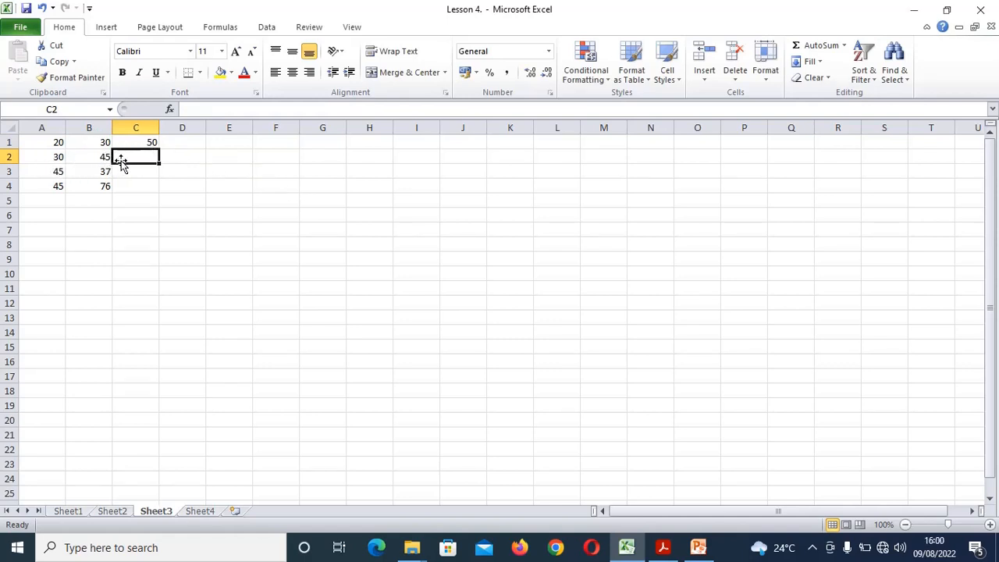
# Fill the C1 sum down to C4, giving 50, 75, 82 and 121
pyautogui.click(138, 142)
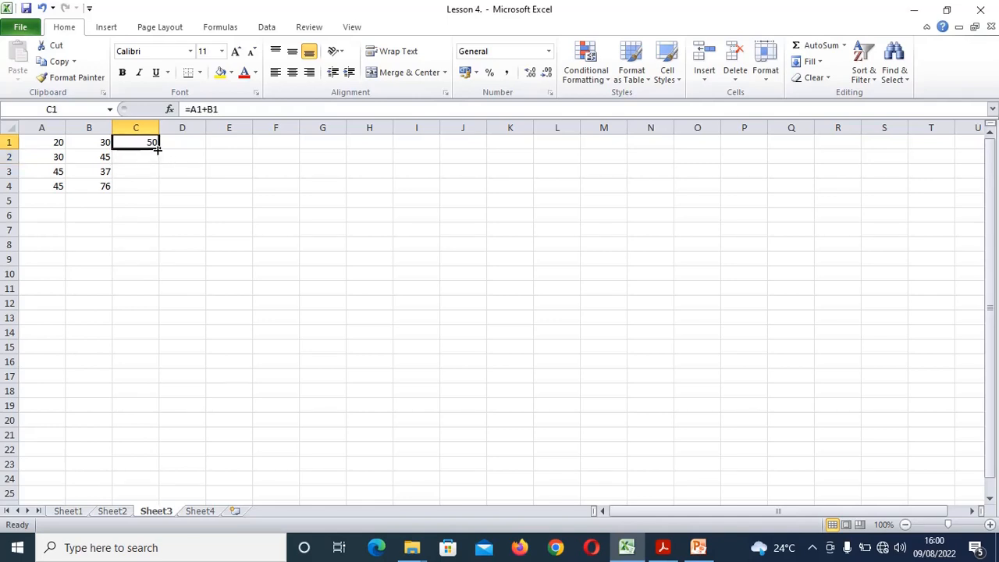
pyautogui.moveTo(156, 148); pyautogui.dragTo(150, 187)
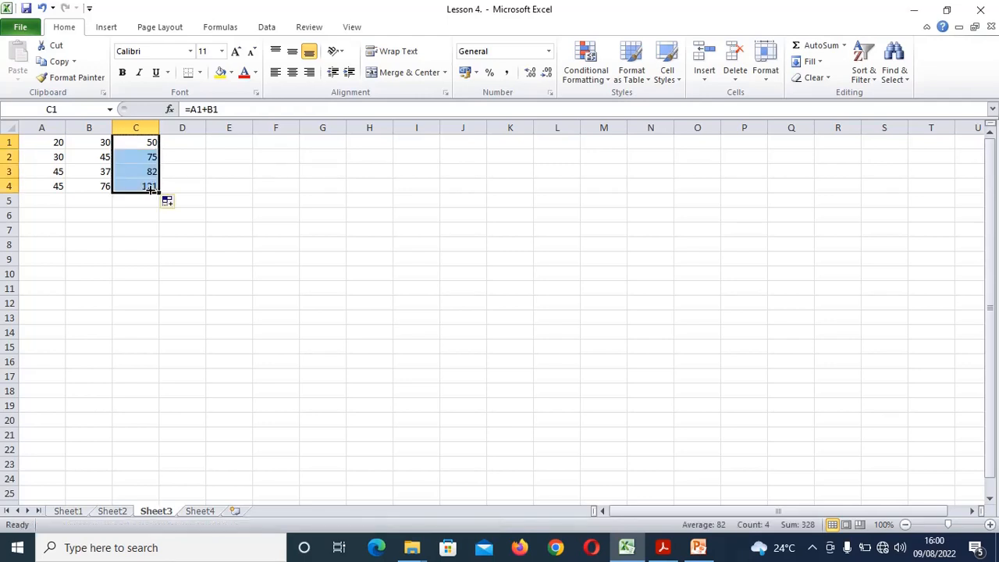
pyautogui.click(193, 147)
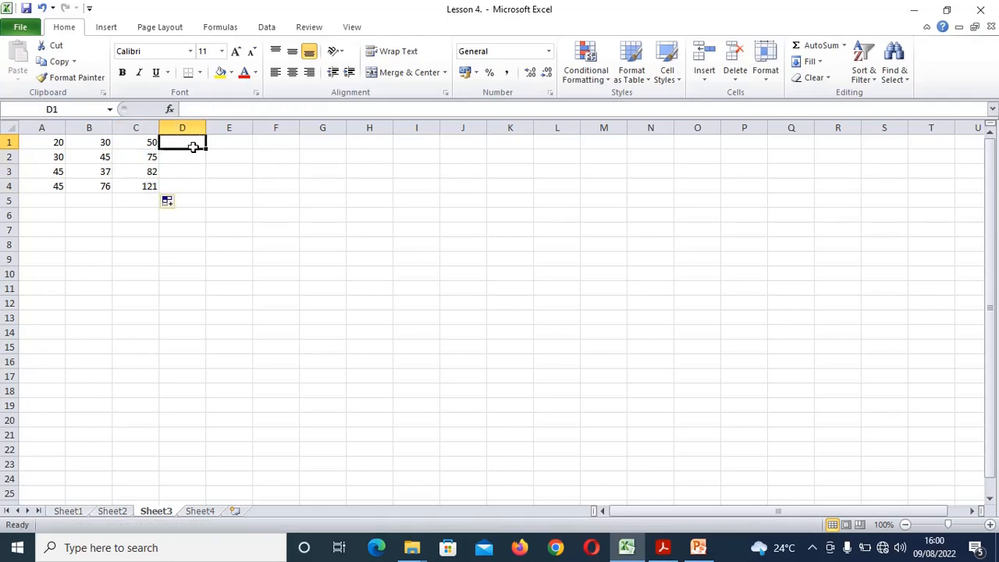
pyautogui.click(141, 143)
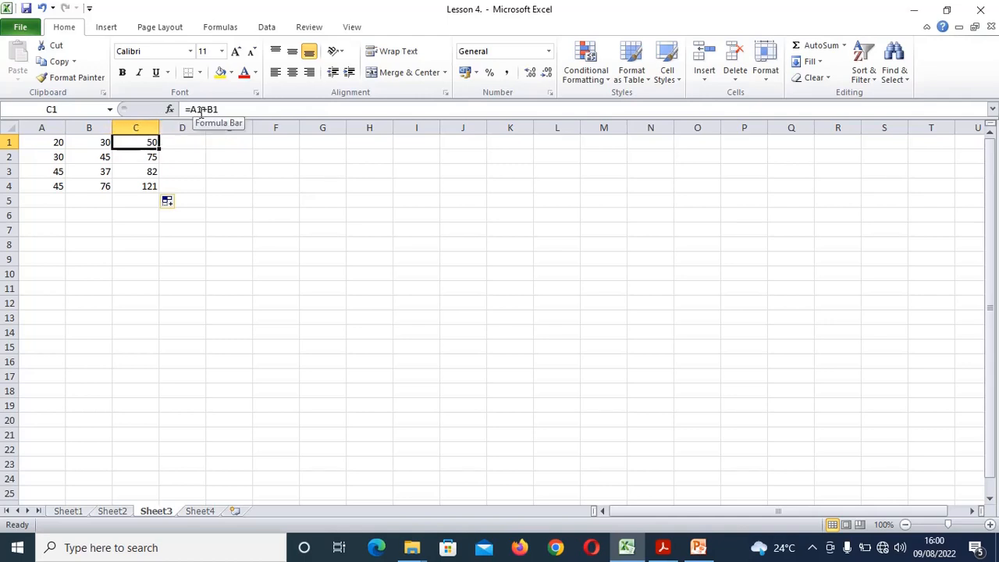
pyautogui.click(138, 157)
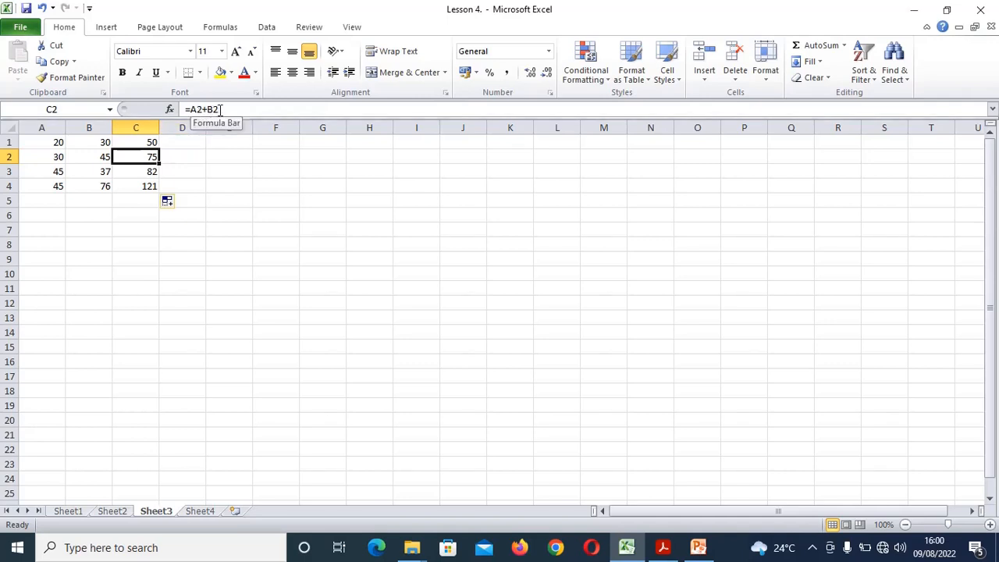
pyautogui.click(139, 170)
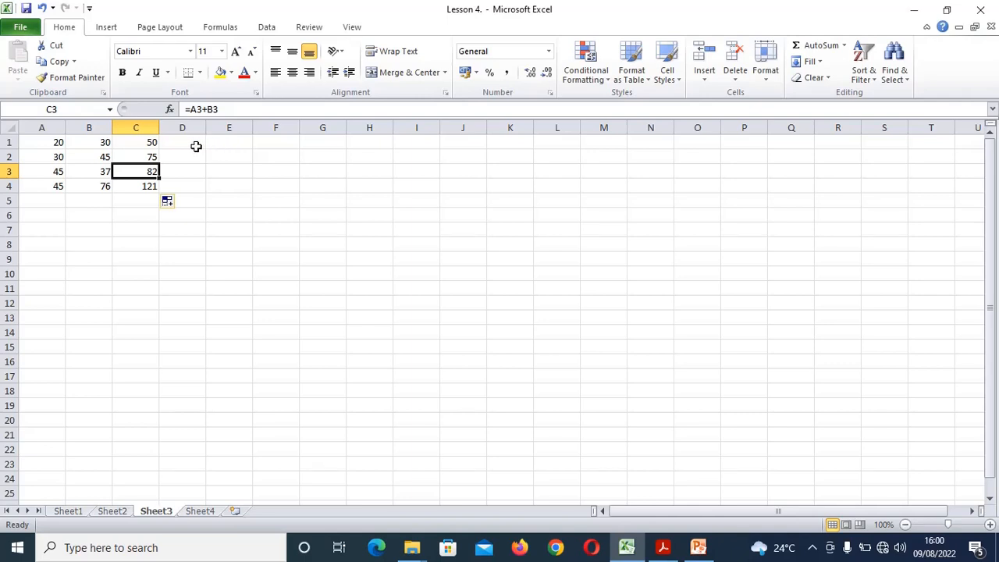
pyautogui.click(225, 144)
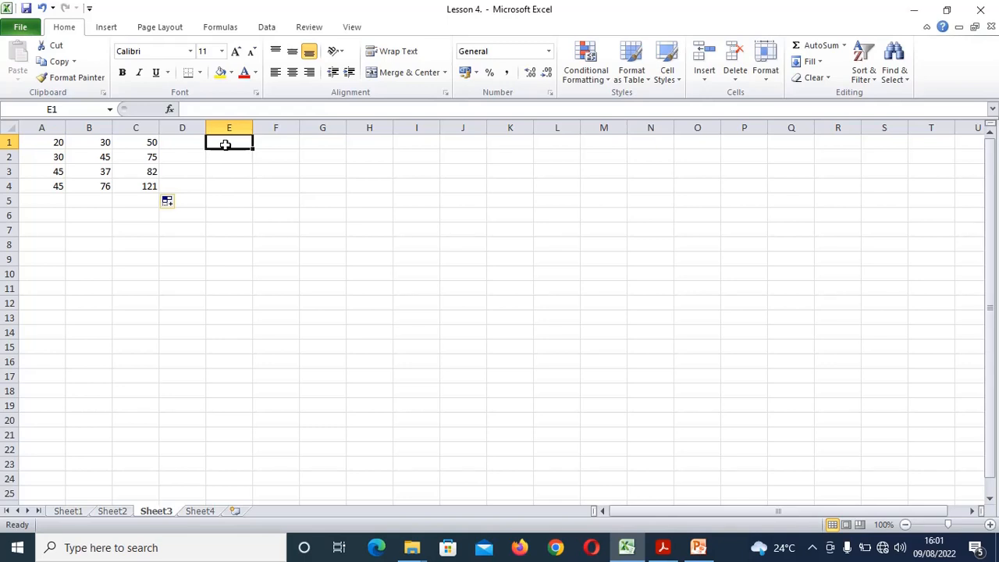
pyautogui.click(84, 230)
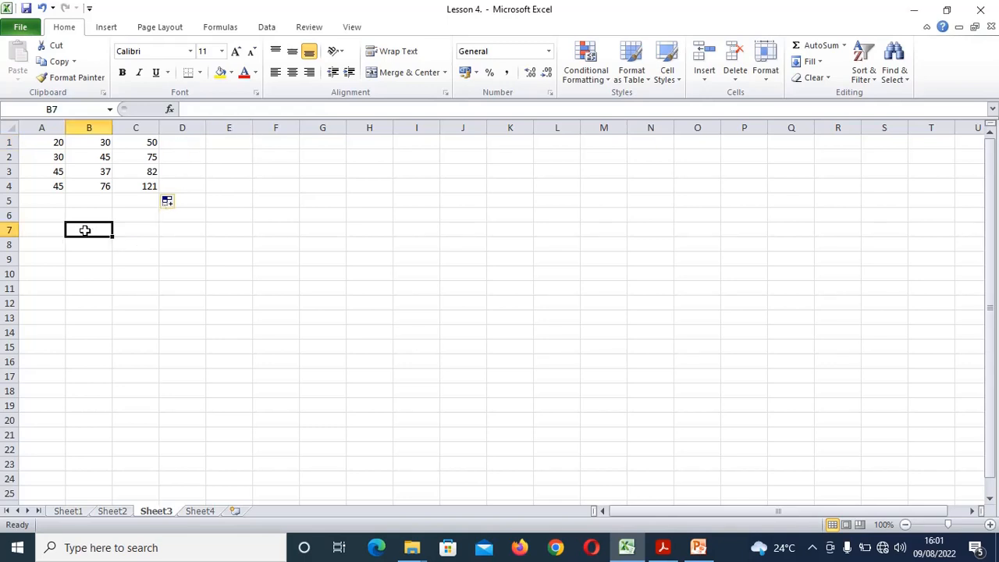
# Enter 30% in cell B7 and begin a new formula in D1
pyautogui.write('30')
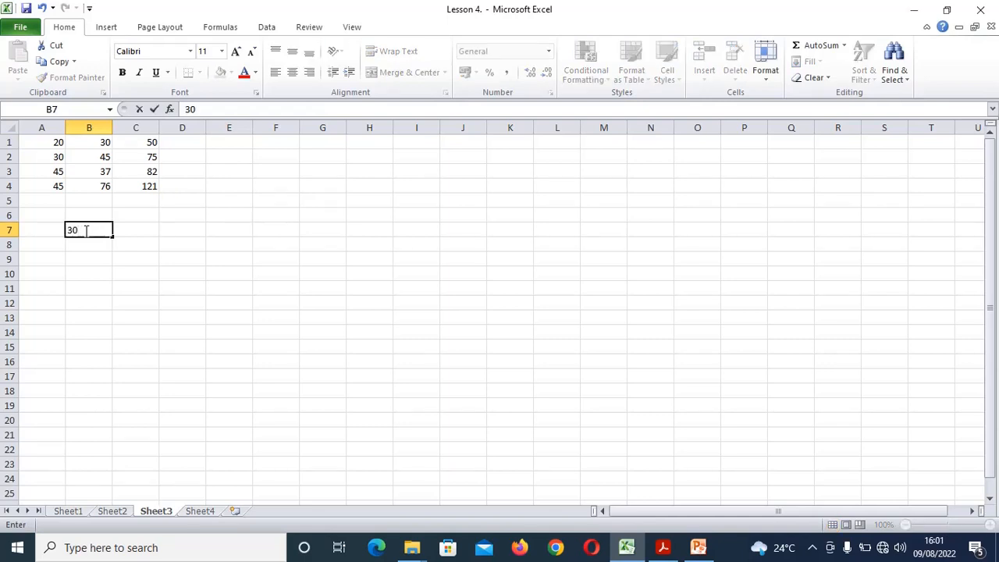
pyautogui.write('6')
pyautogui.press('BackSpace')
pyautogui.write('%')
pyautogui.click(184, 145)
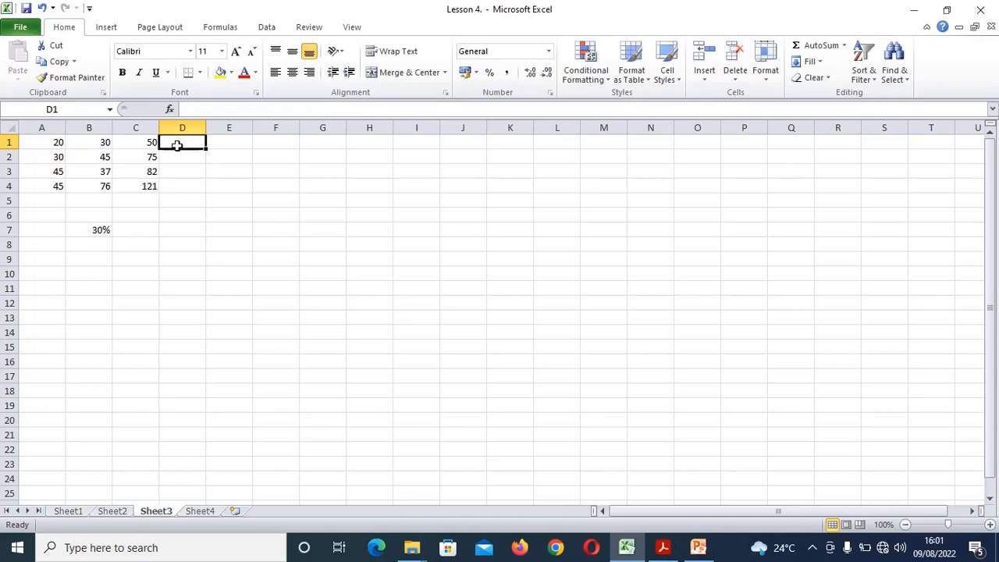
pyautogui.write('=')
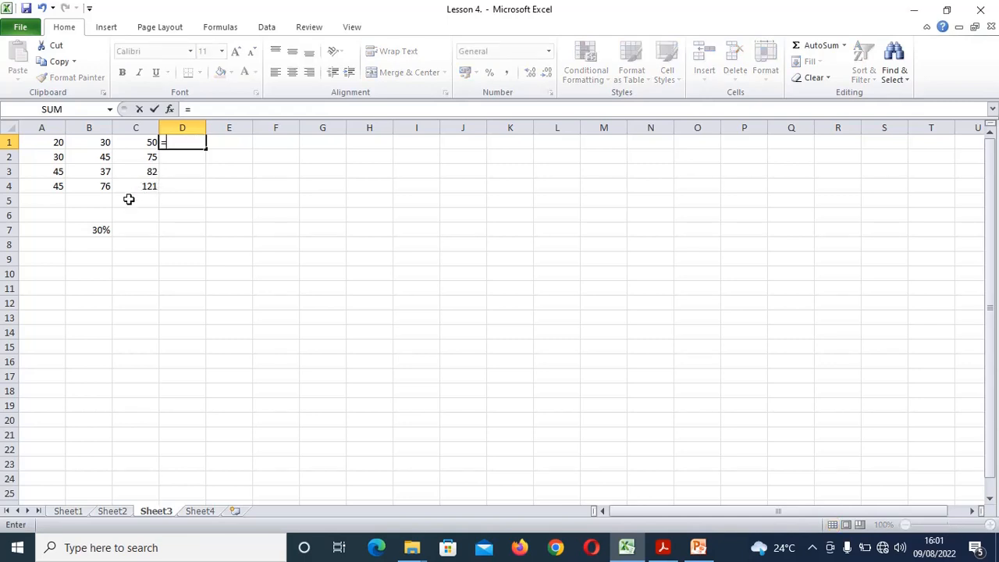
# Complete D1 as =B7*C1 (showing 15) and fill it down to D4, where it shows 0
pyautogui.click(89, 231)
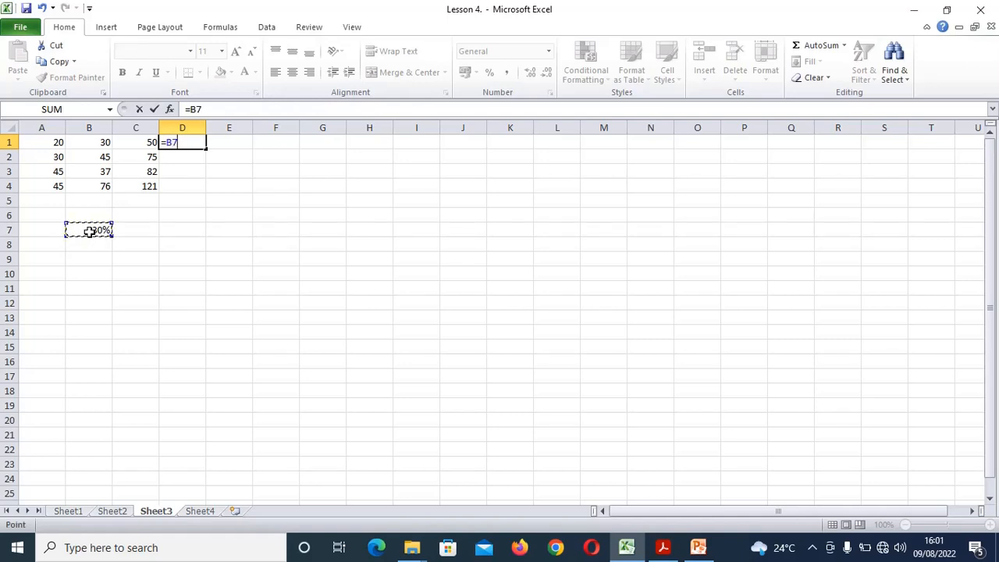
pyautogui.write('*')
pyautogui.click(137, 143)
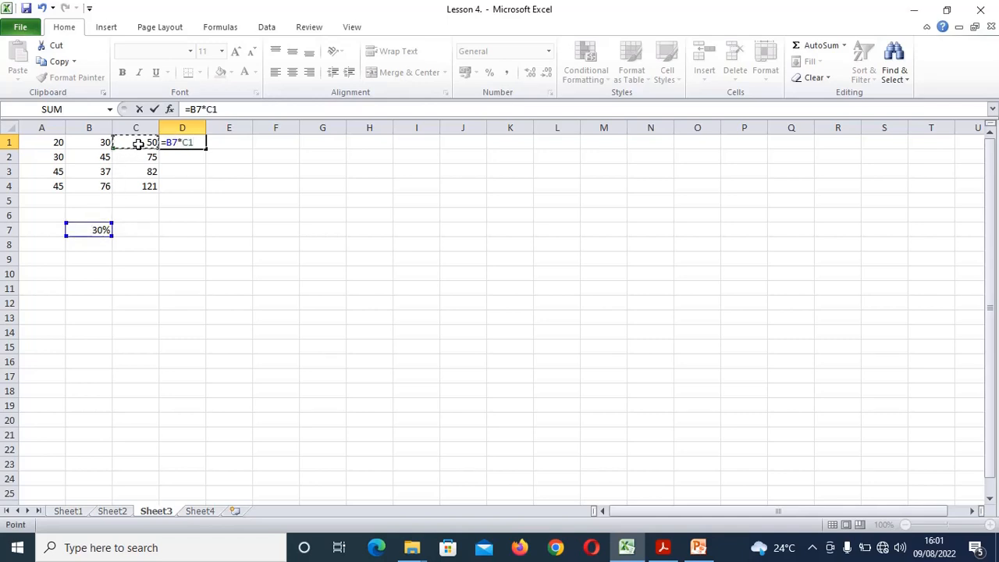
pyautogui.press('Return')
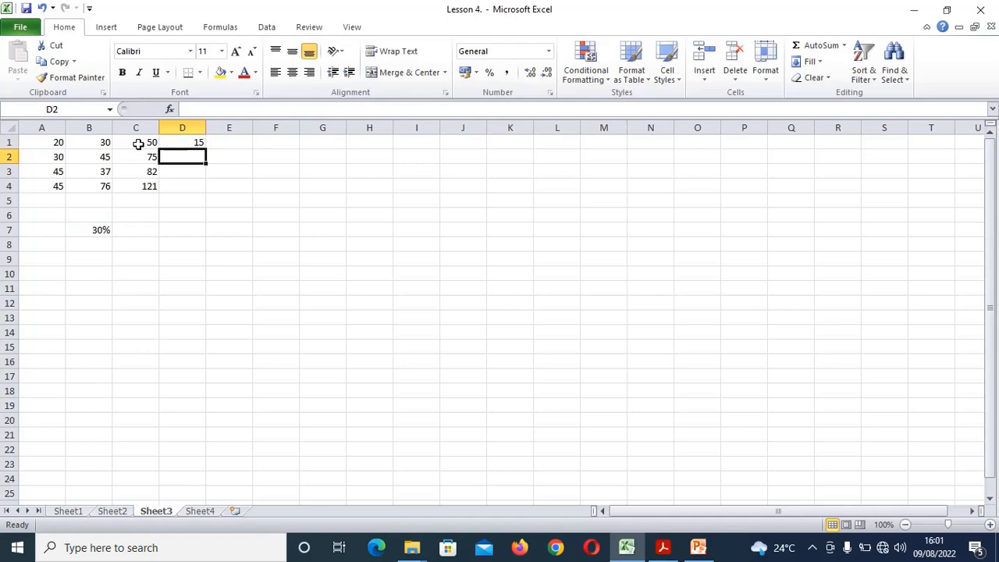
pyautogui.click(182, 141)
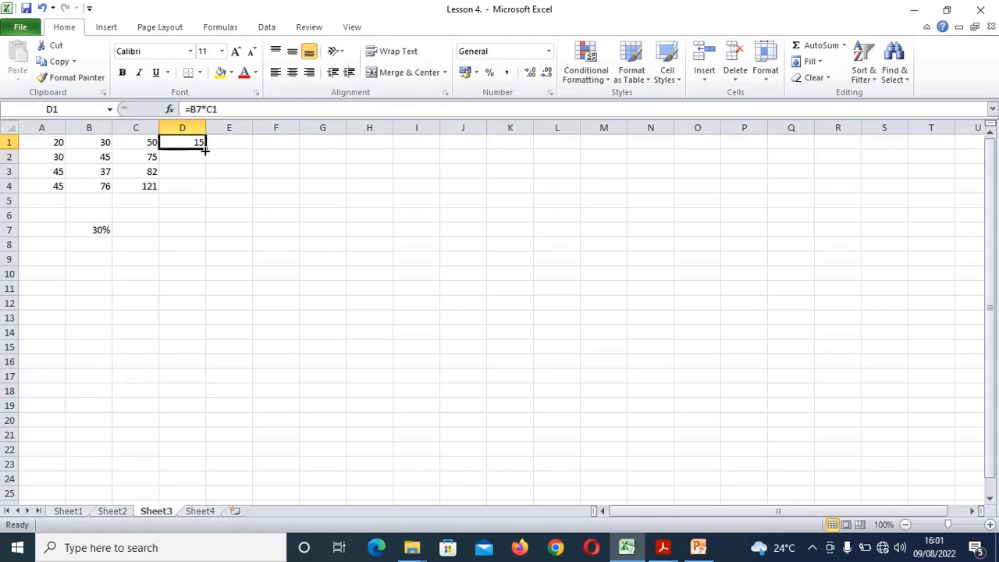
pyautogui.moveTo(205, 151); pyautogui.dragTo(204, 190)
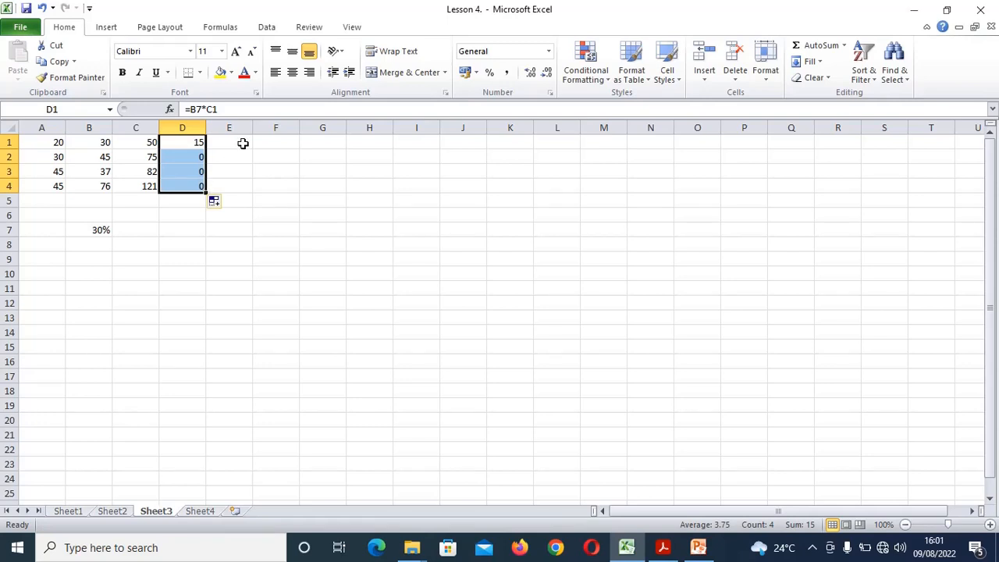
pyautogui.click(187, 142)
pyautogui.moveTo(187, 142)
pyautogui.mouseDown()
pyautogui.moveTo(98, 248)
pyautogui.moveTo(192, 161)
pyautogui.moveTo(195, 144)
pyautogui.mouseUp()
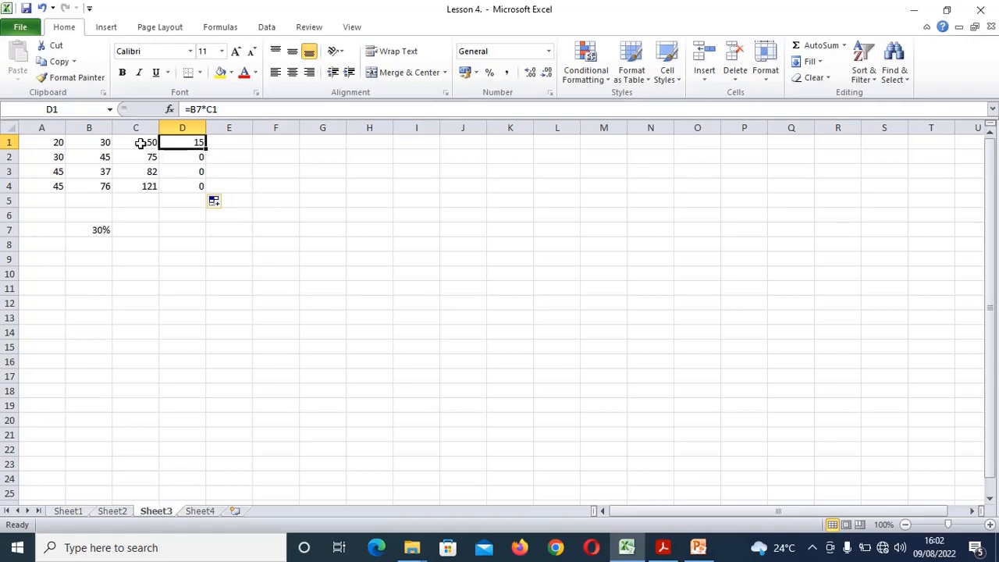
pyautogui.click(188, 156)
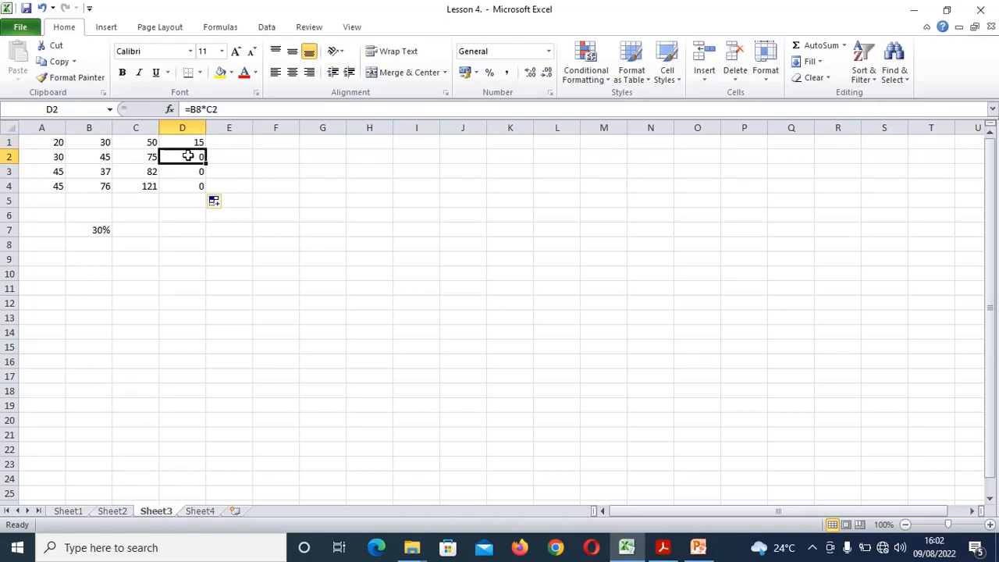
pyautogui.click(95, 246)
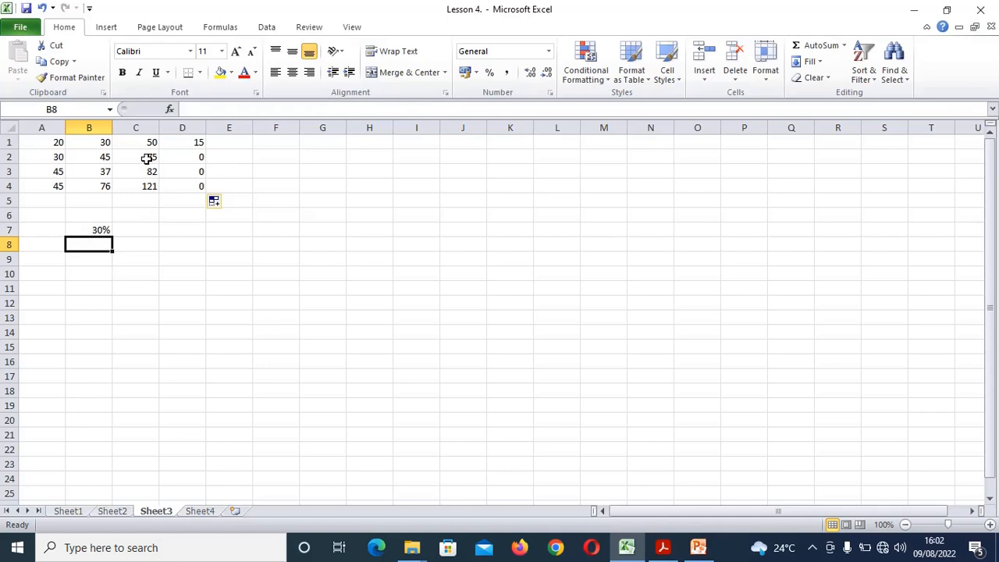
pyautogui.click(196, 157)
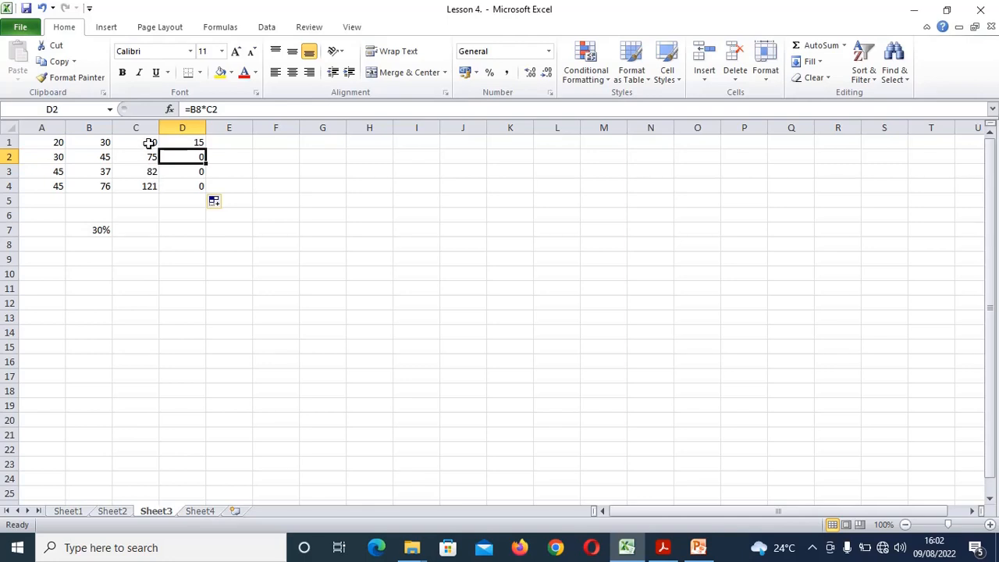
pyautogui.click(191, 142)
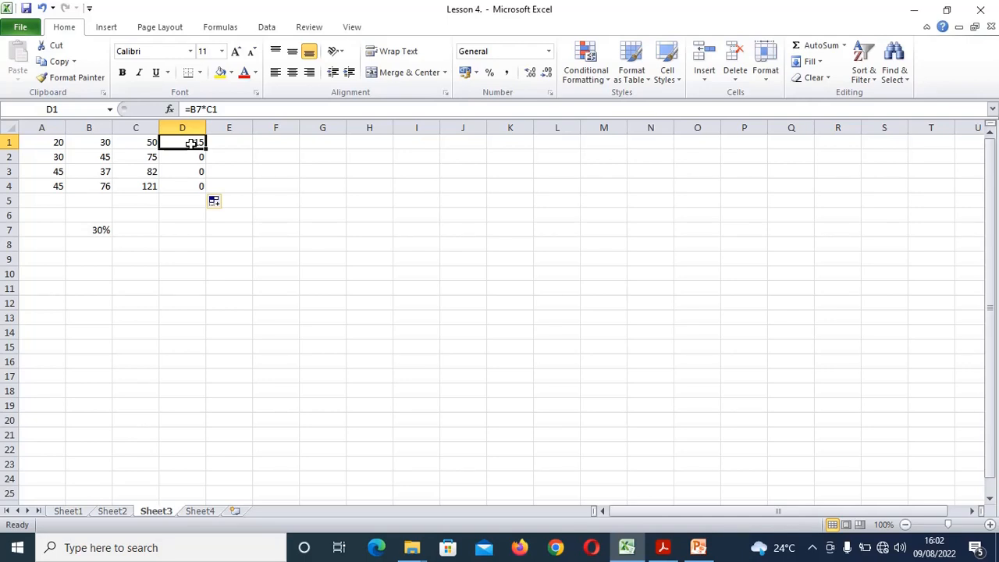
# Rewrite D1 as =$B$7*C1 and fill it down, giving 15, 22.5, 24.6 and 36.3
pyautogui.write('=')
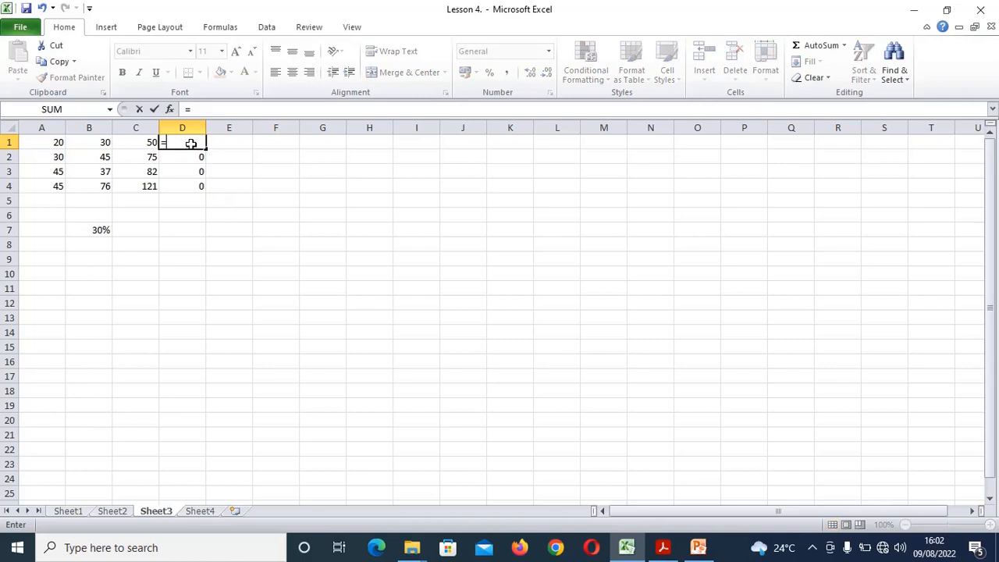
pyautogui.click(85, 229)
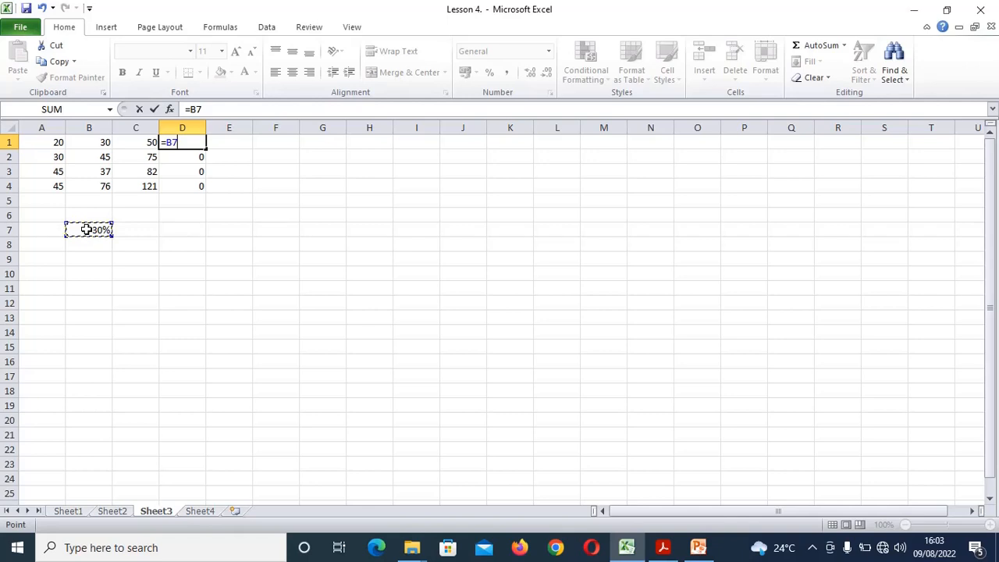
pyautogui.press('F4')
pyautogui.write('*')
pyautogui.click(136, 144)
pyautogui.press('Return')
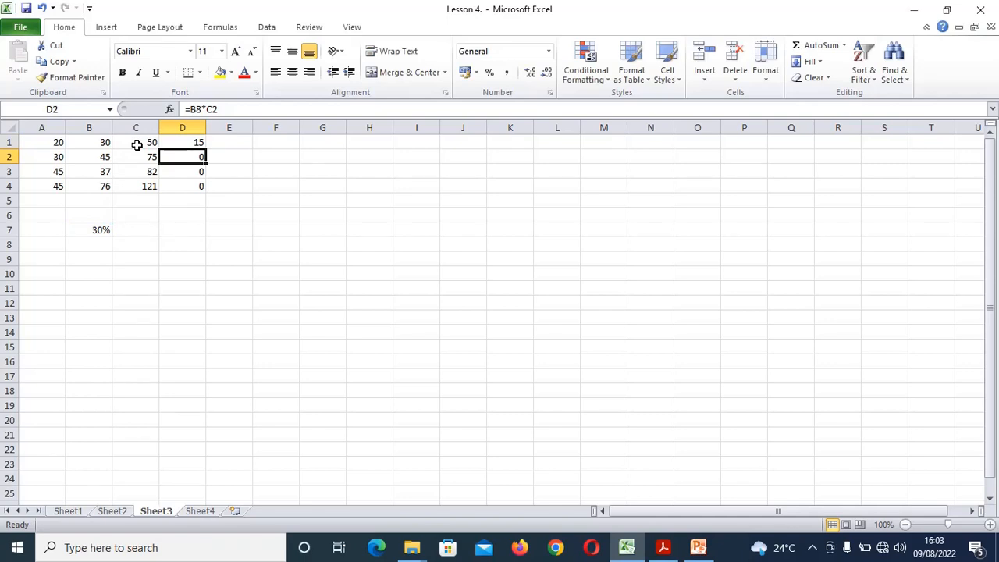
pyautogui.click(183, 142)
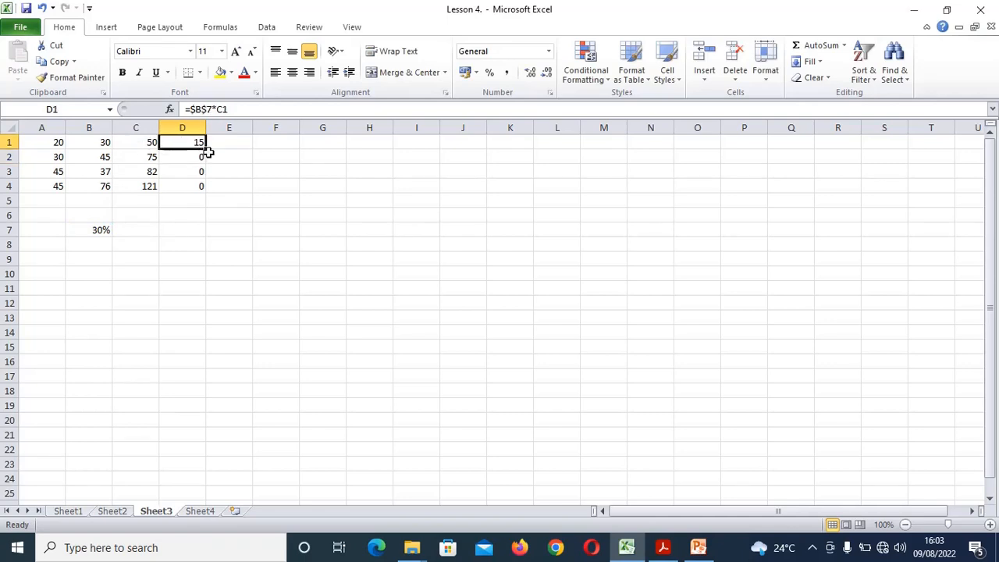
pyautogui.moveTo(206, 148); pyautogui.dragTo(204, 187)
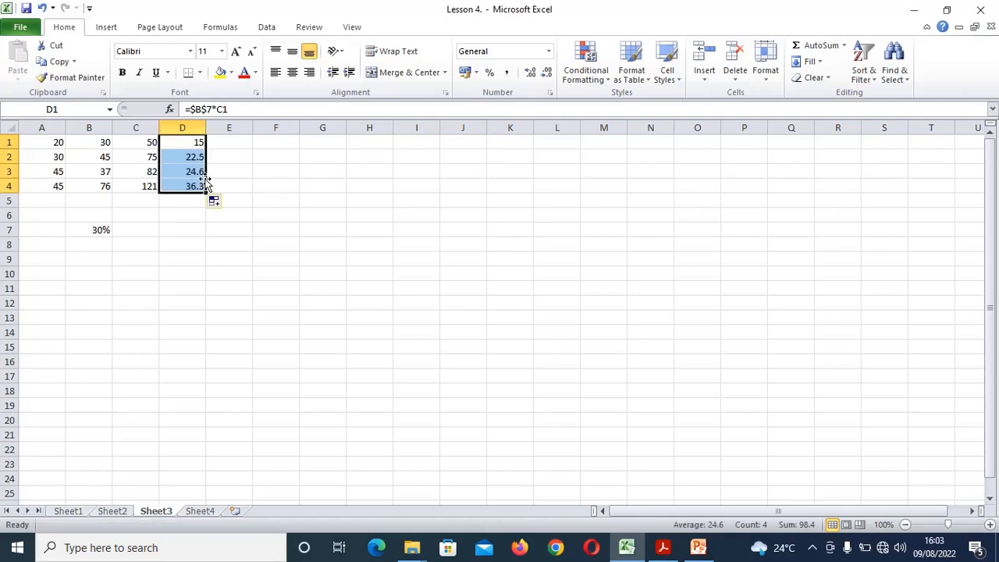
# Check the copied $B$7 formulas in D2 and D3, then bring up the workbook PDF
pyautogui.click(188, 156)
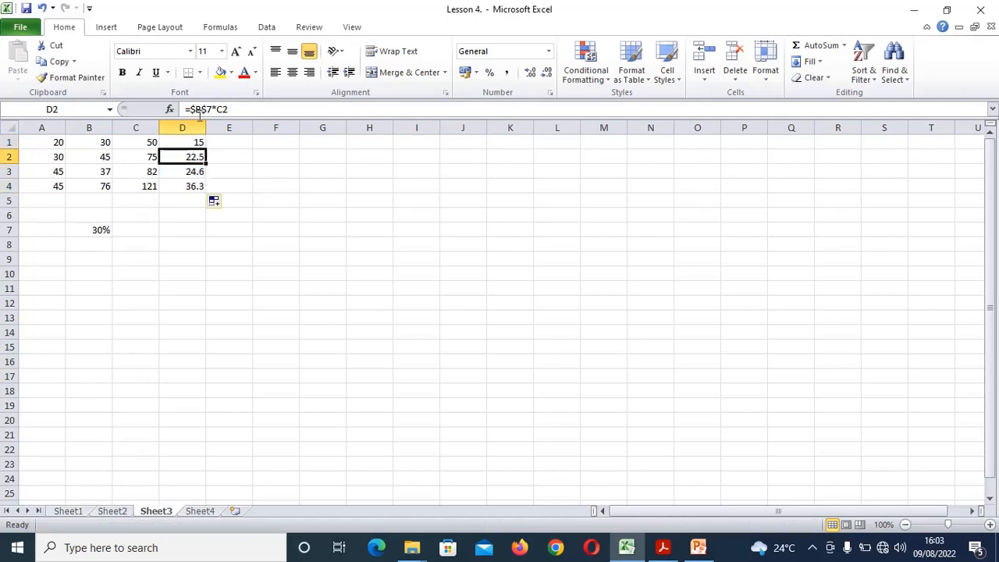
pyautogui.click(180, 172)
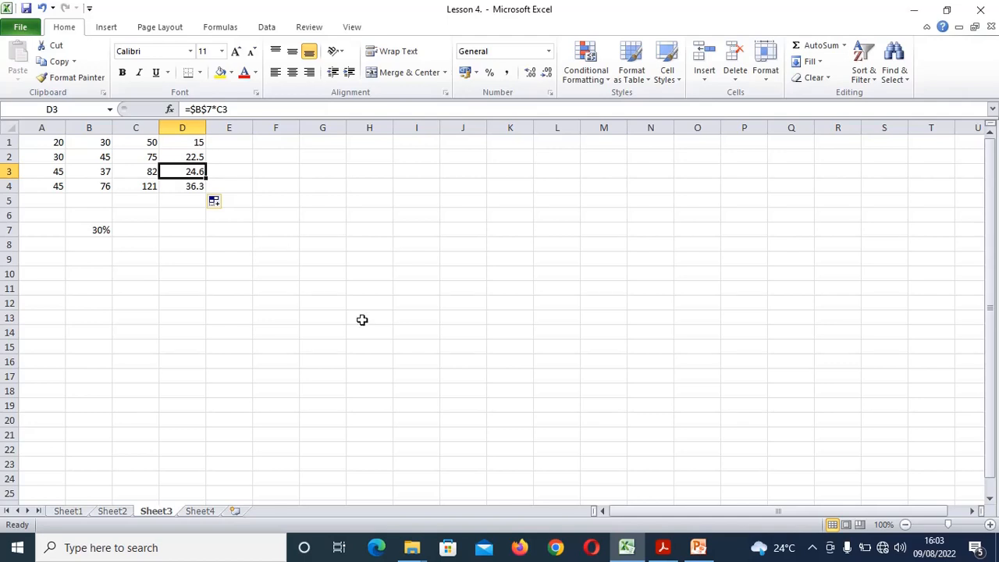
pyautogui.click(665, 550)
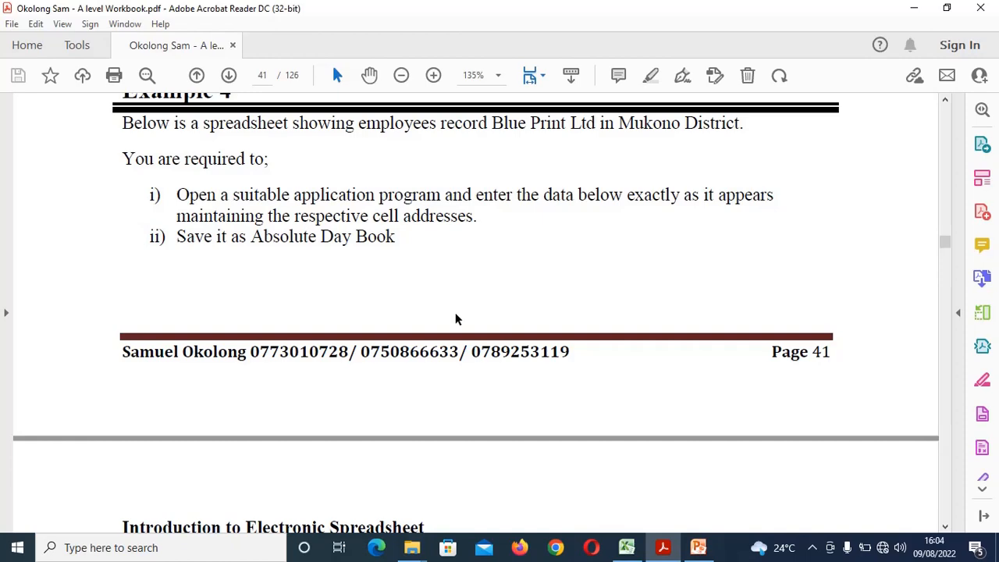
# Scroll the PDF down to the Blue Print Ltd Employees Records table on page 42
pyautogui.click(945, 526)
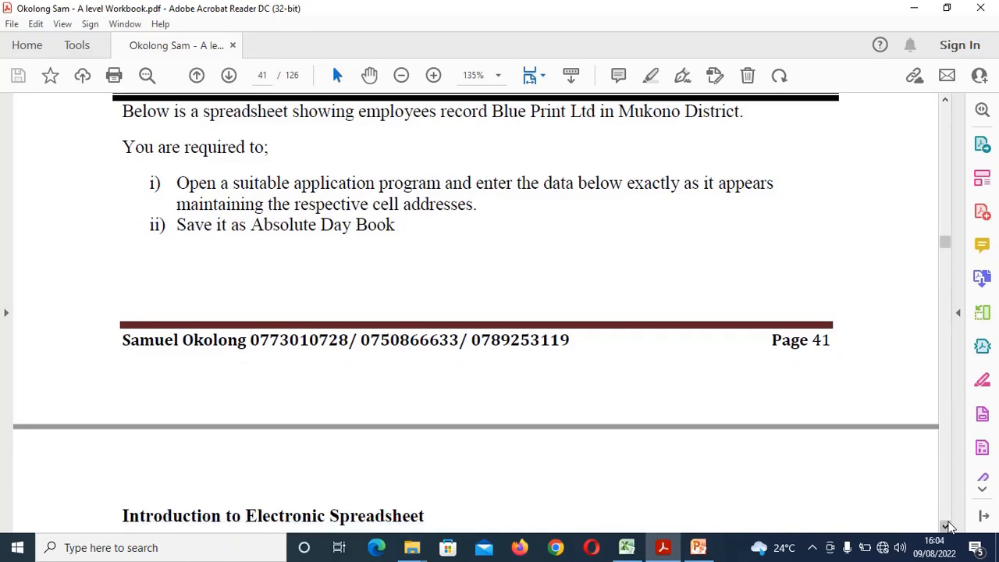
pyautogui.scroll(-5, 946, 526)
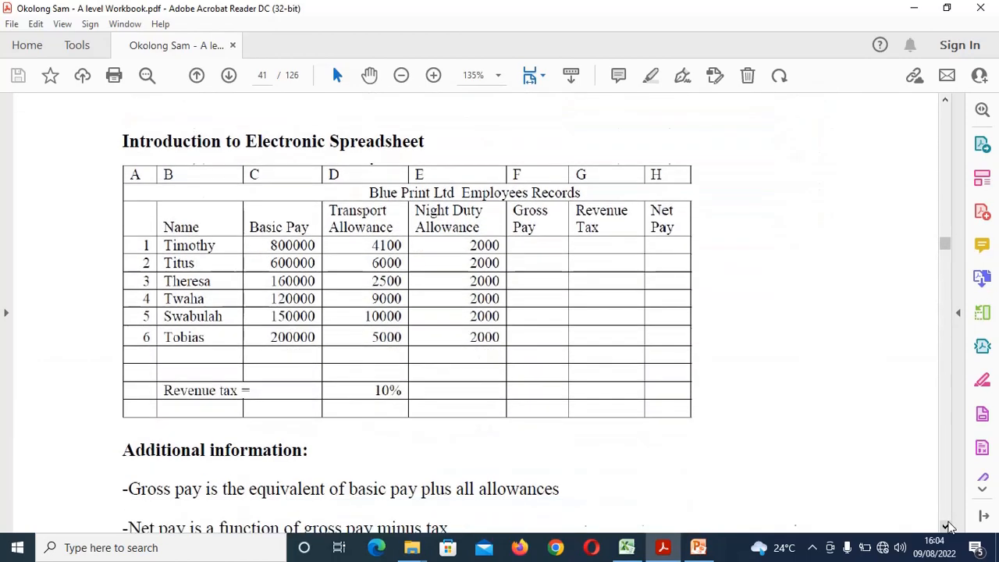
pyautogui.scroll(-2, 946, 526)
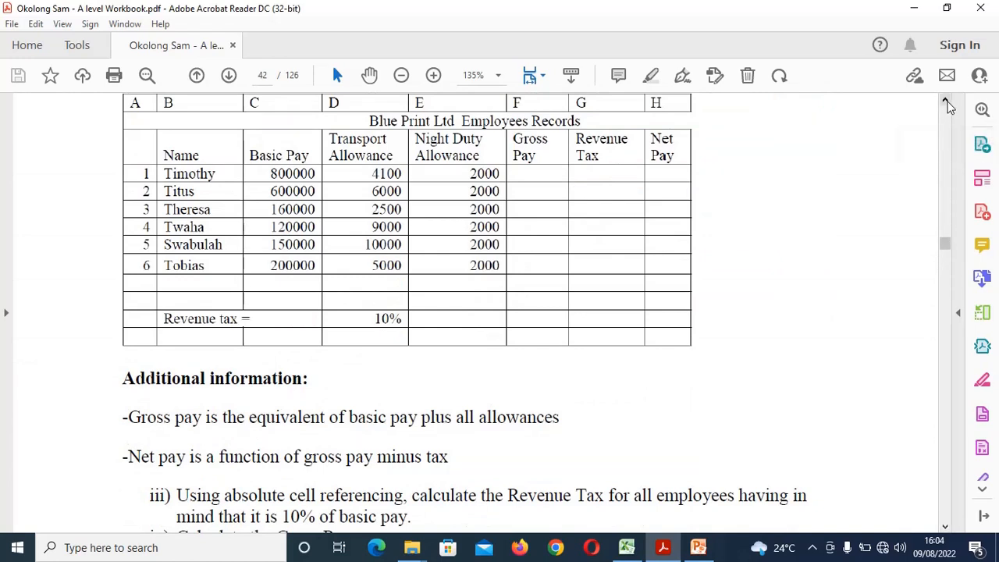
pyautogui.click(945, 104)
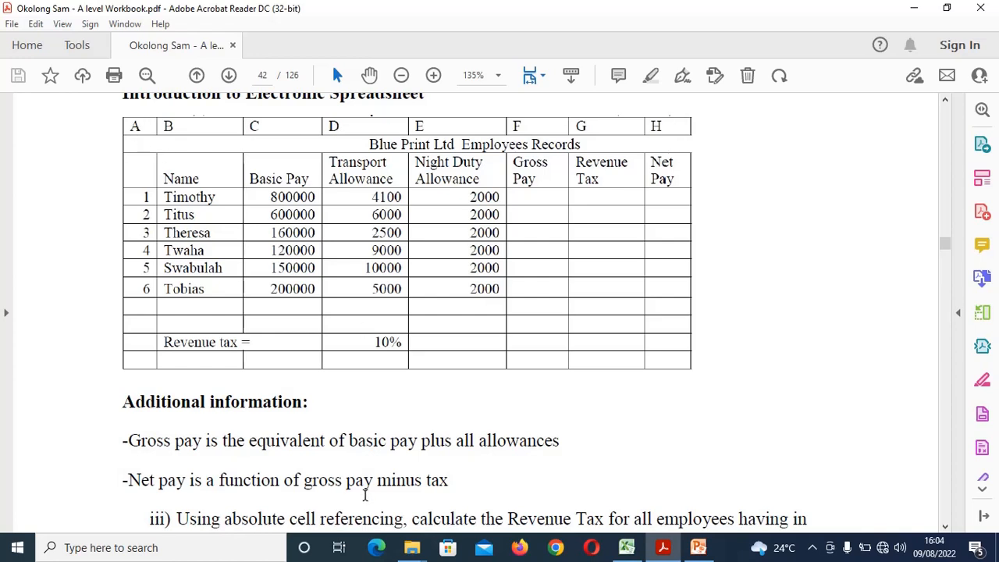
# Clear the old practice values from A1:E7 in the Lesson 4 workbook
pyautogui.click(626, 548)
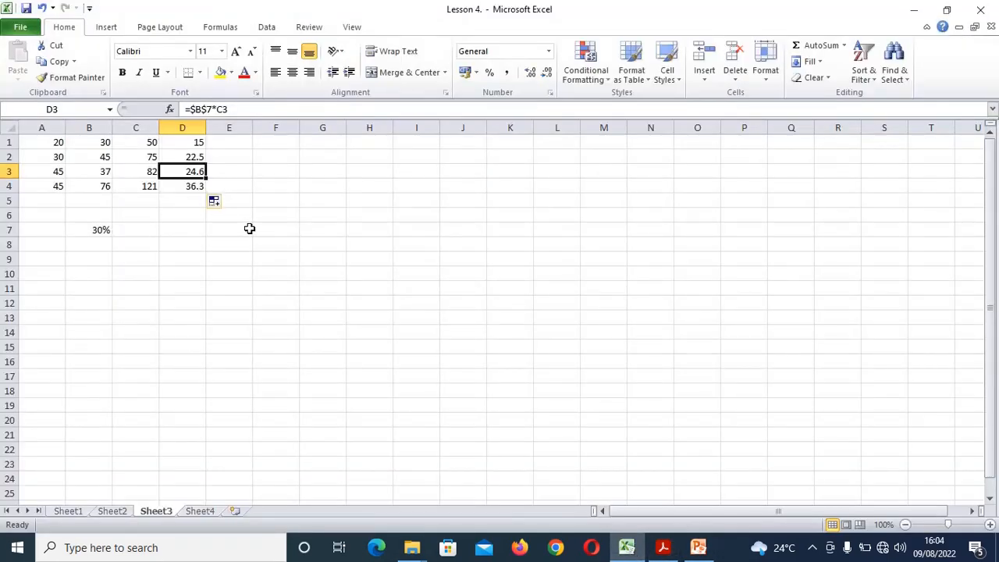
pyautogui.moveTo(249, 229); pyautogui.dragTo(43, 143)
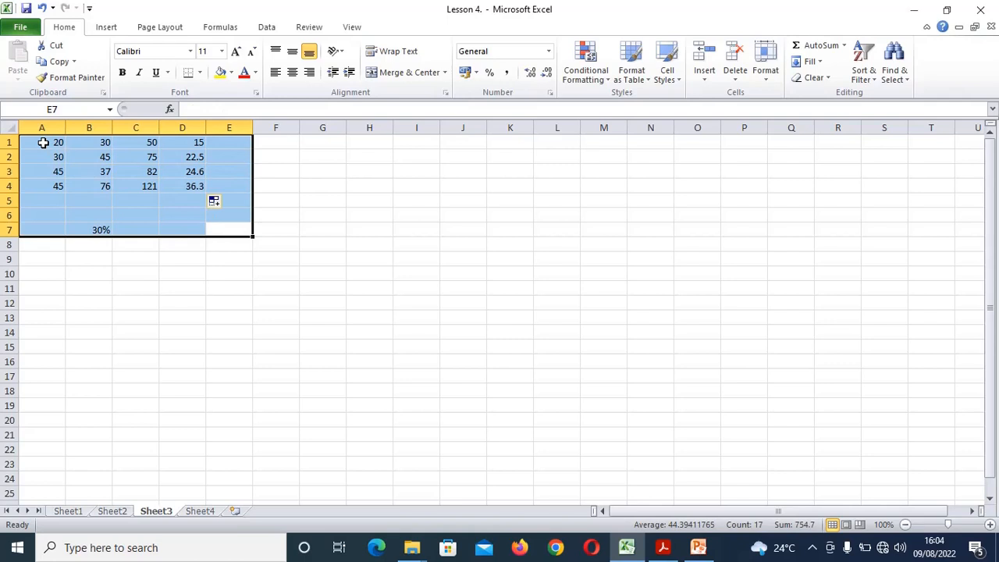
pyautogui.press('Delete')
# Merge and centre A1:H1 with the title 'Blue Print Ltd Employees Records'
pyautogui.click(42, 141)
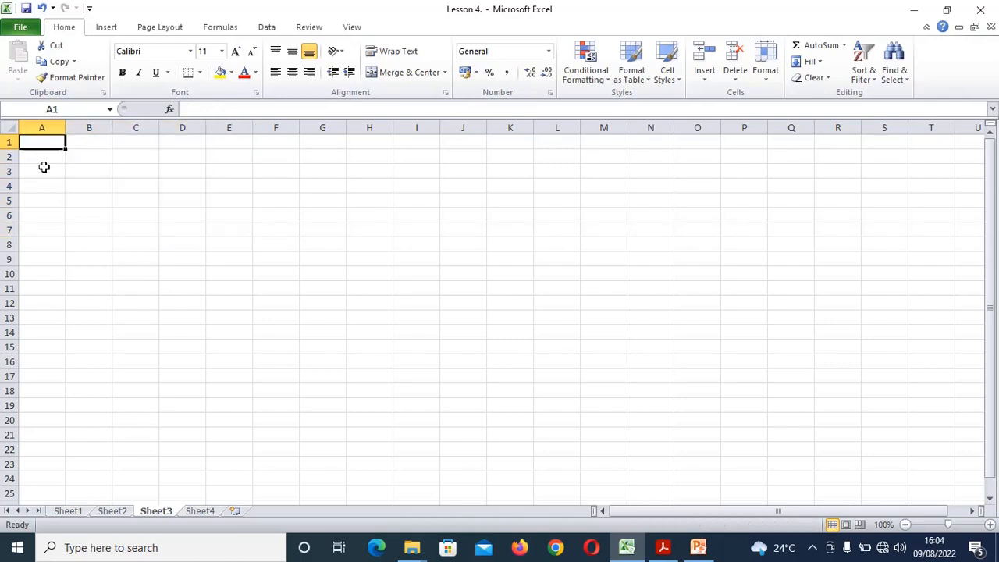
pyautogui.moveTo(42, 142); pyautogui.dragTo(350, 133)
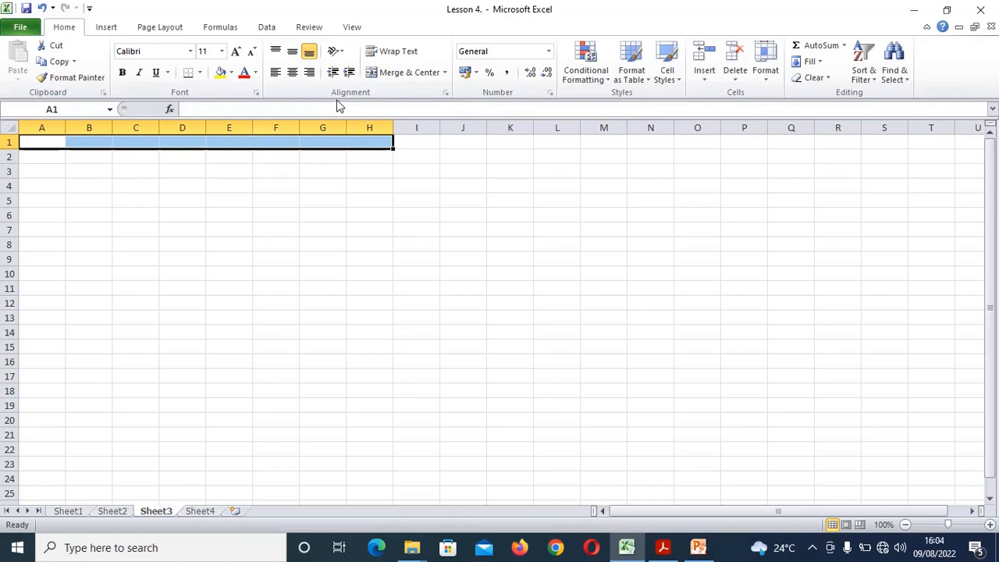
pyautogui.click(407, 71)
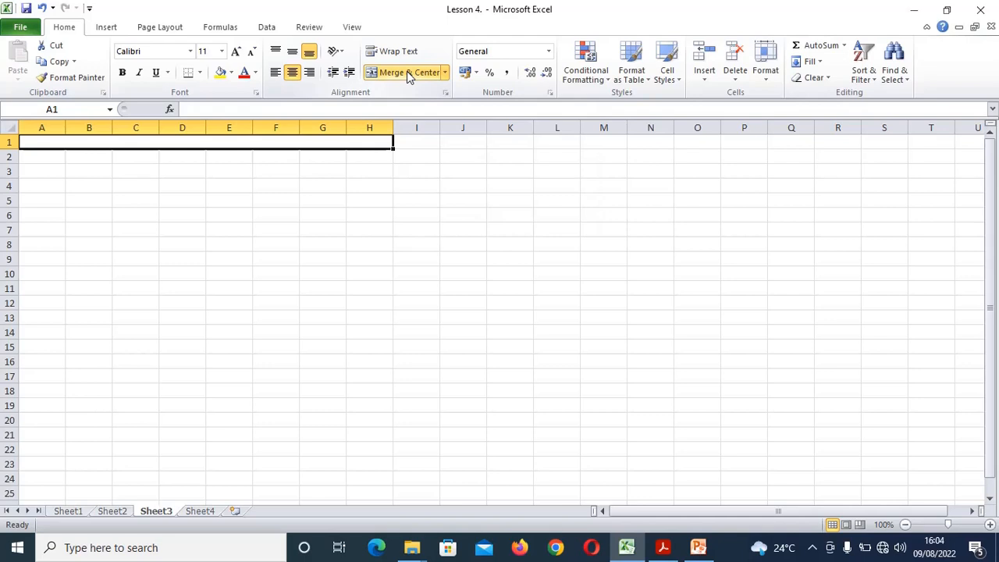
pyautogui.write('Blu')
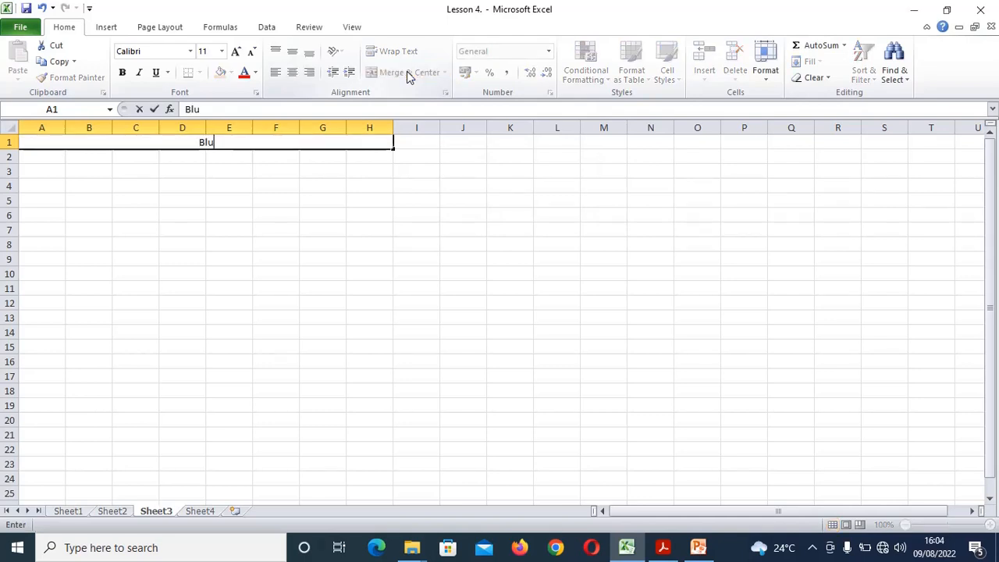
pyautogui.write('e Print')
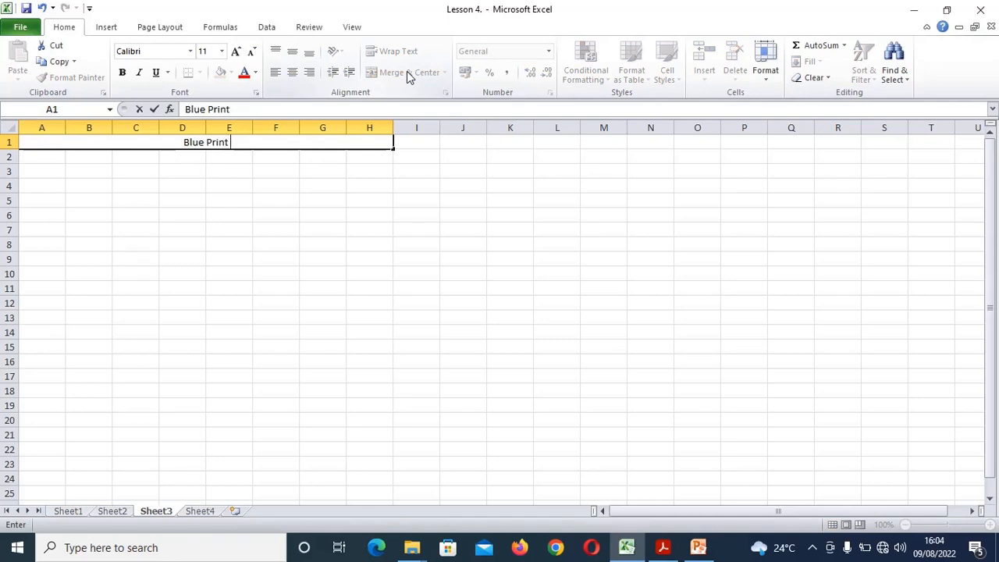
pyautogui.write(' Ltd ')
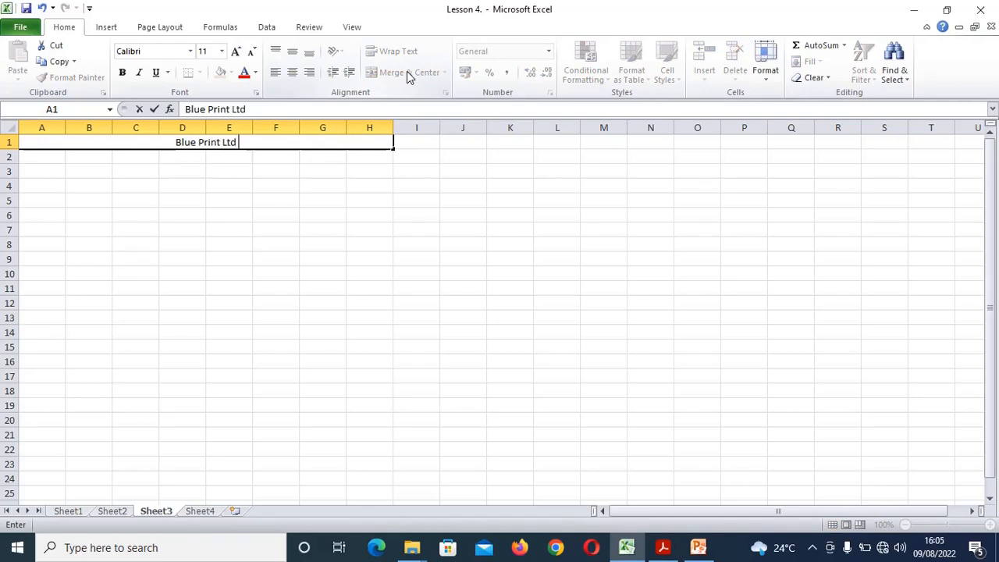
pyautogui.write('Empo')
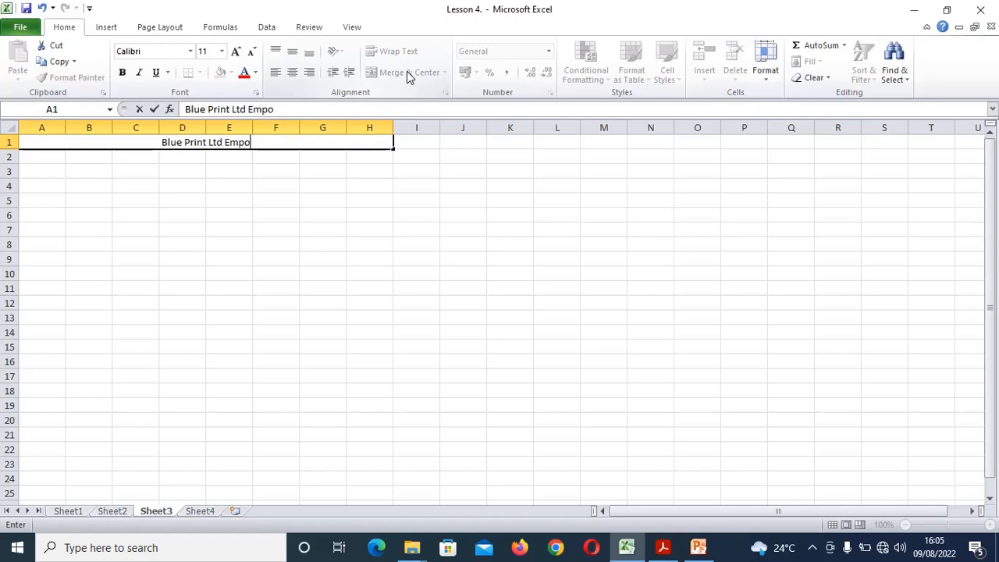
pyautogui.press('BackSpace')
pyautogui.write('lo')
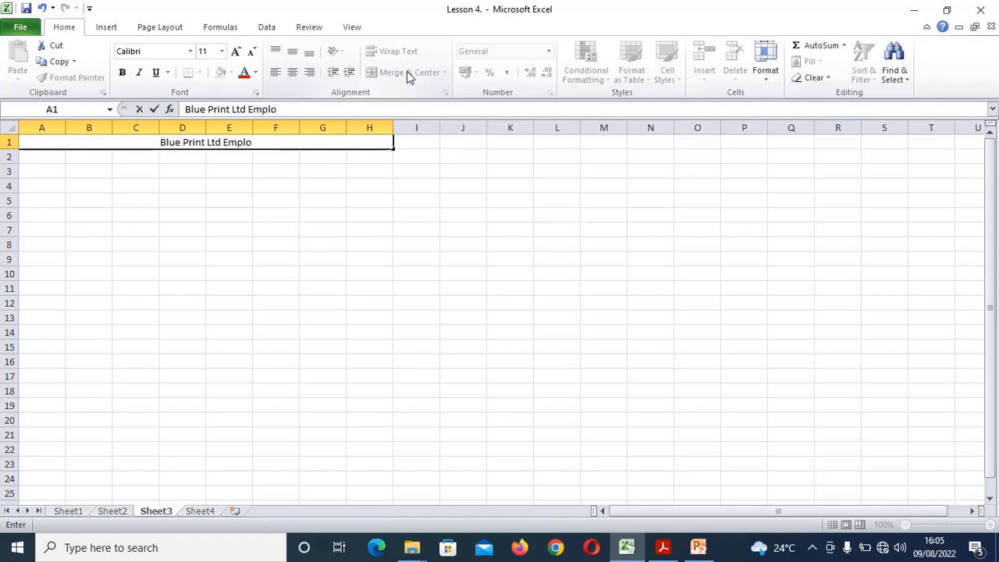
pyautogui.write('yees')
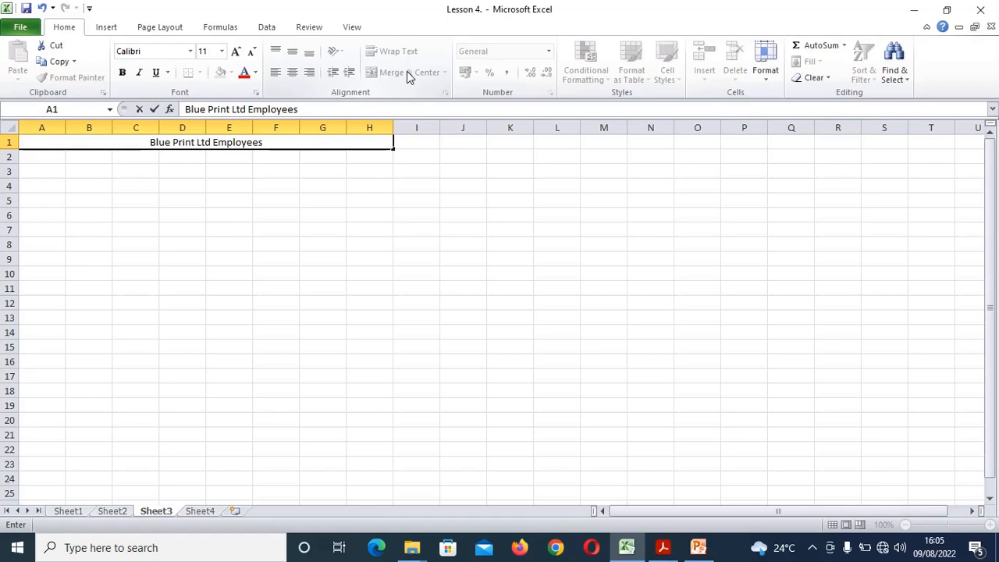
pyautogui.write(' Records')
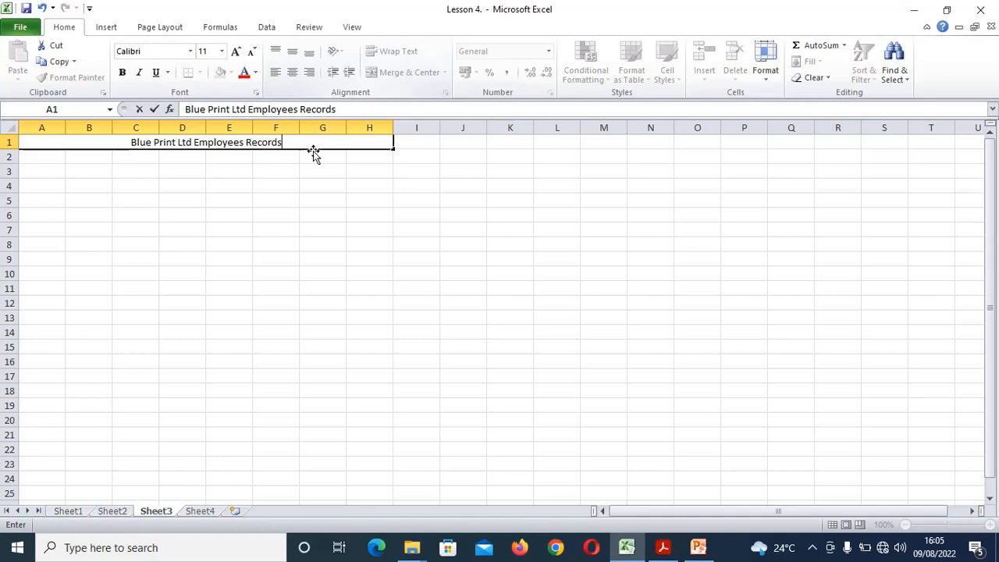
pyautogui.click(257, 167)
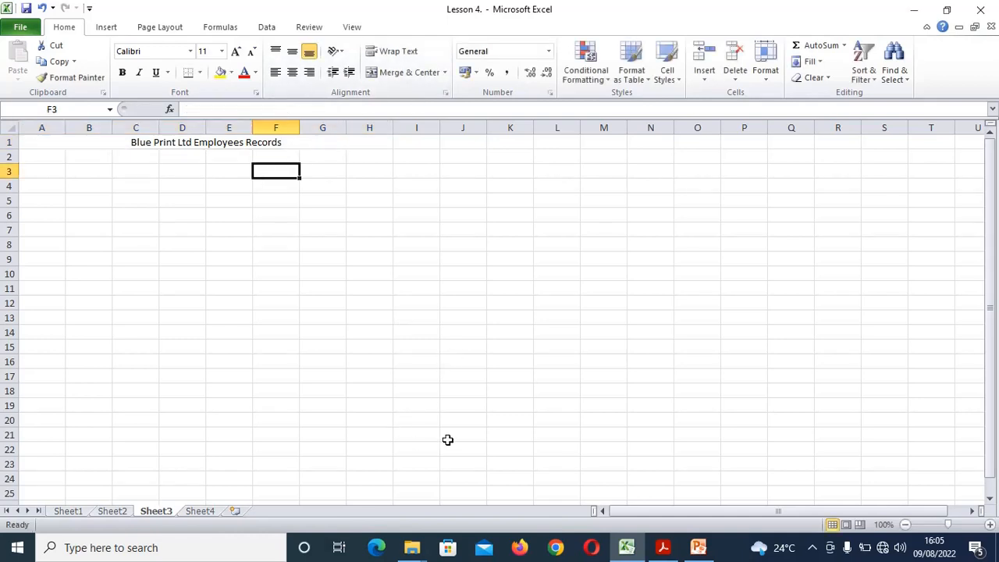
pyautogui.click(658, 548)
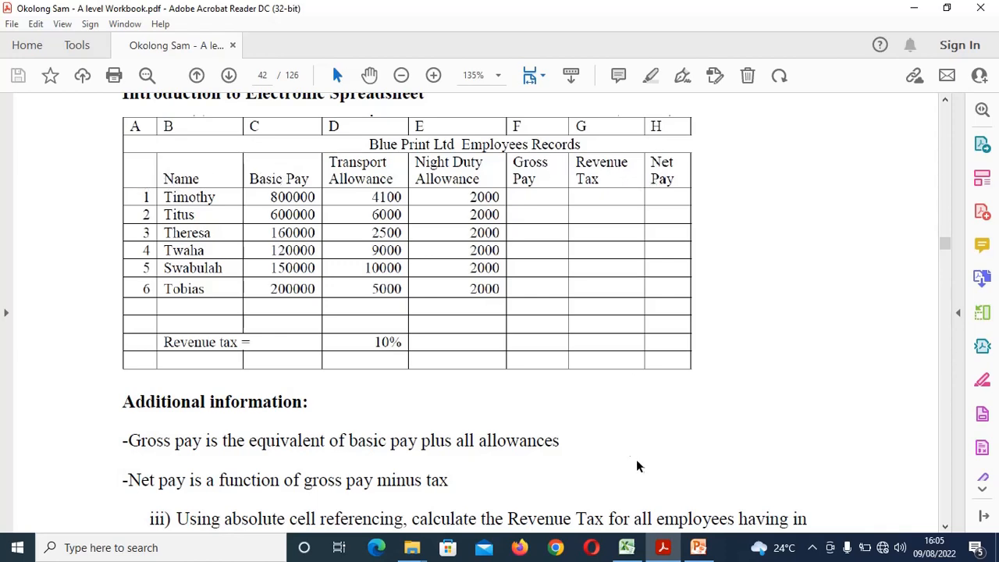
pyautogui.click(626, 548)
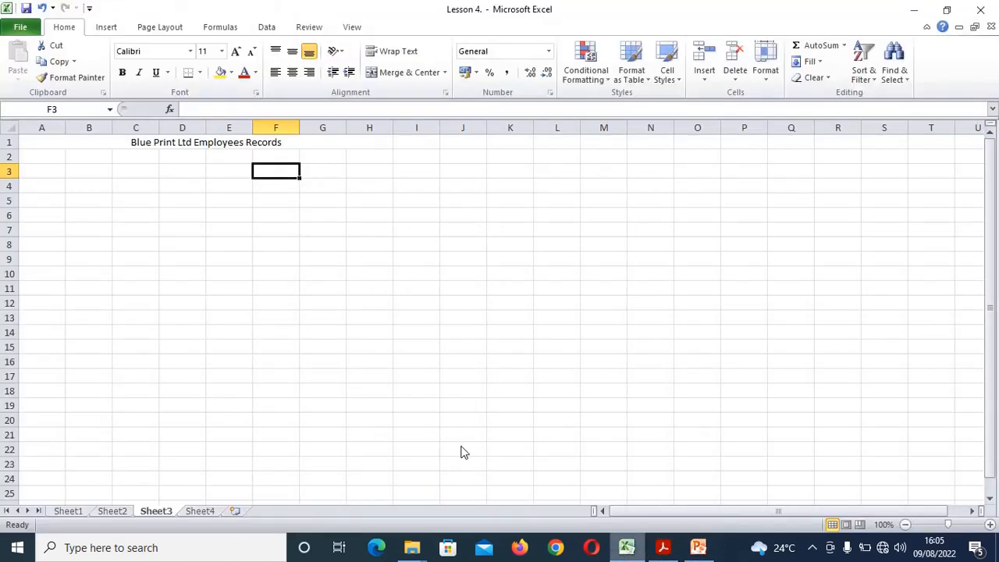
# Turn on wrap text in row 2 and enter headings Name, Basic Pay and Transport Allowance
pyautogui.moveTo(37, 157); pyautogui.dragTo(373, 158)
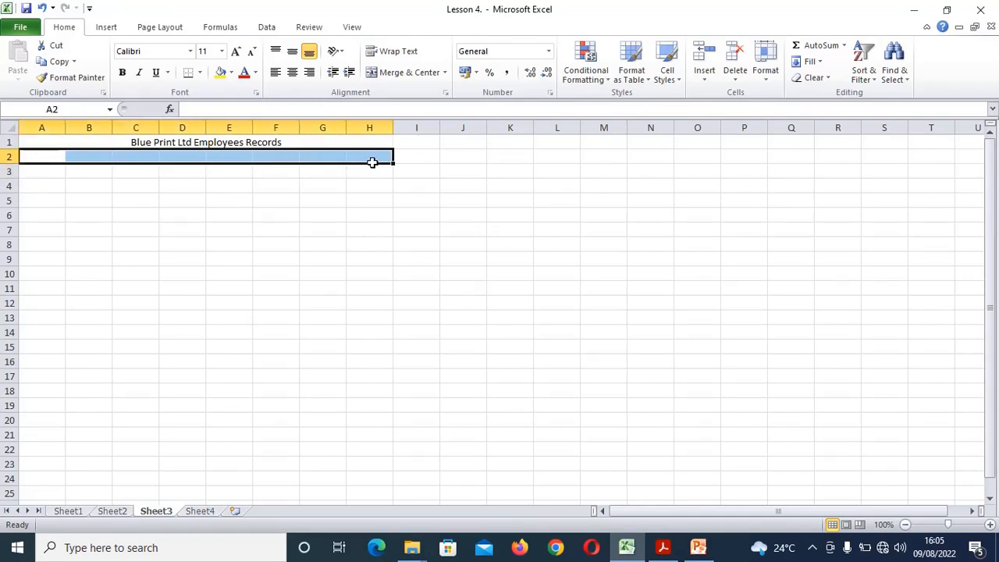
pyautogui.click(393, 53)
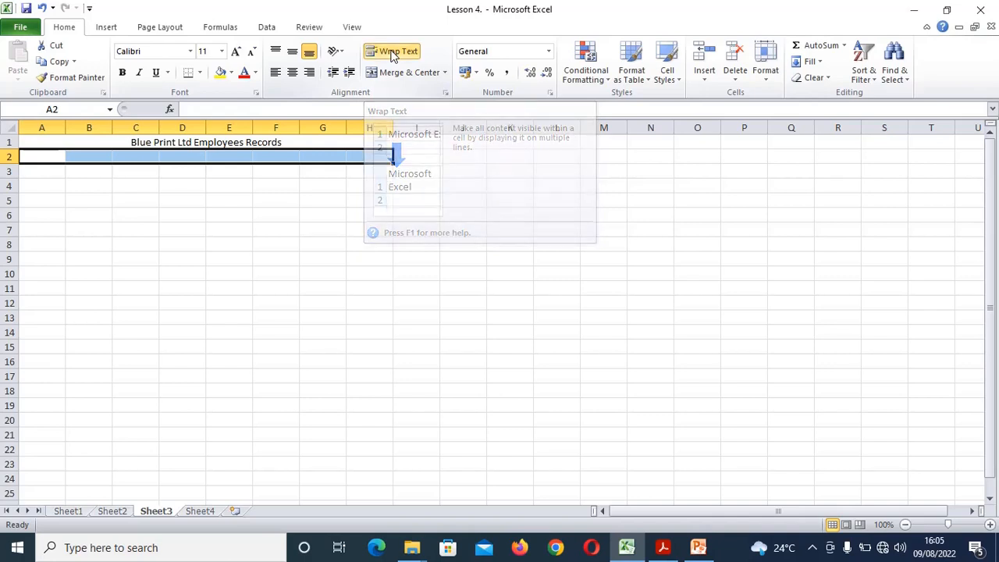
pyautogui.click(47, 160)
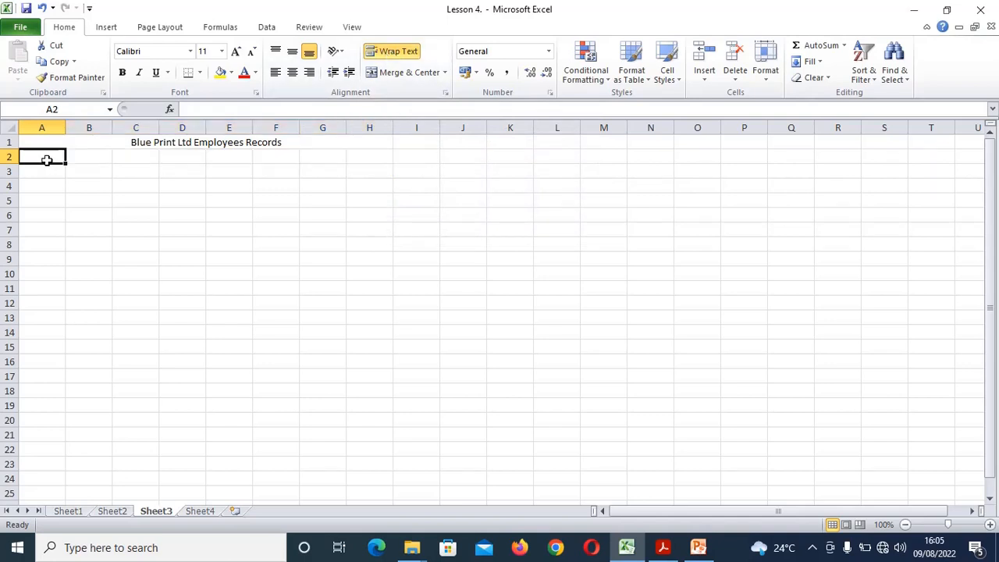
pyautogui.write('Name')
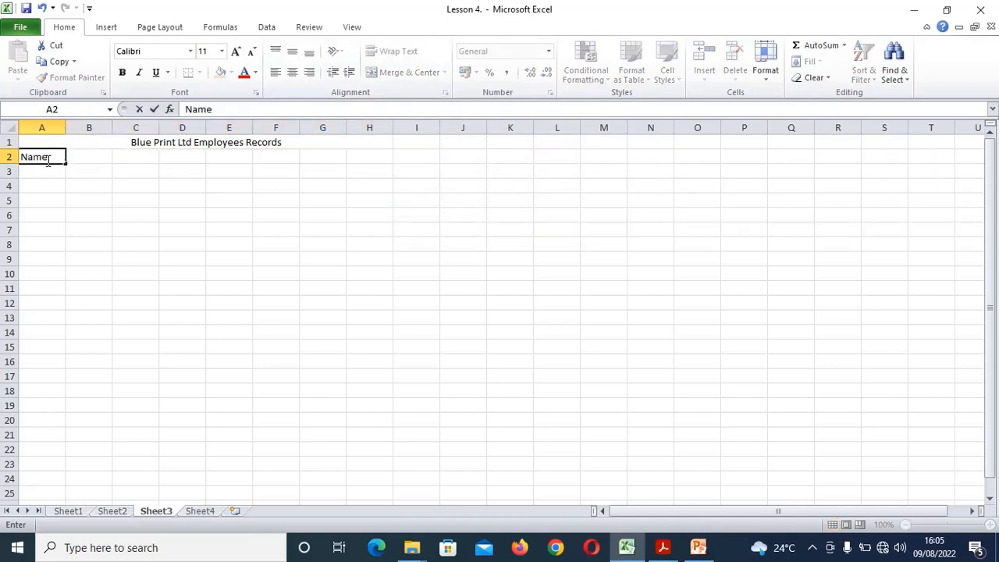
pyautogui.press('Tab')
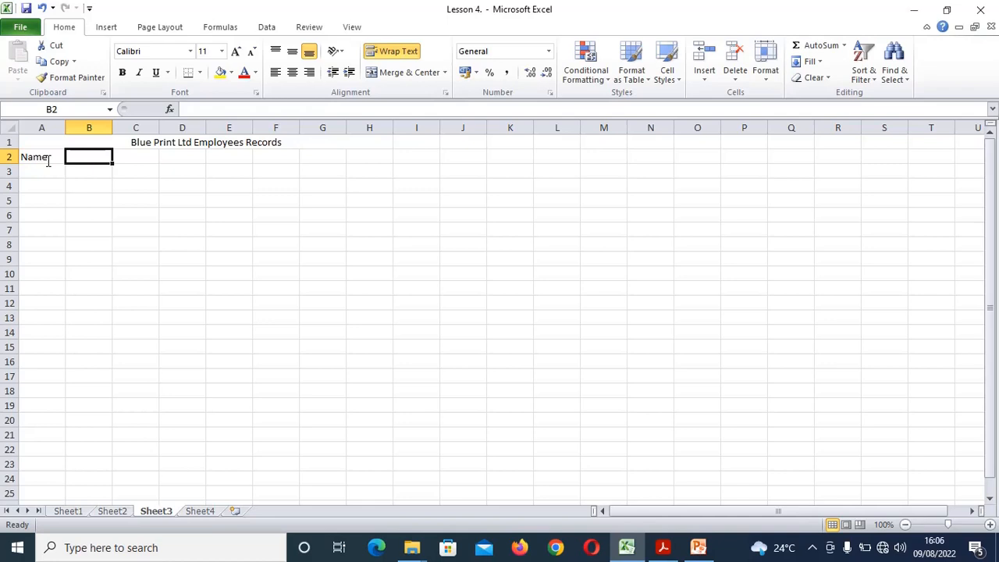
pyautogui.write('Basic')
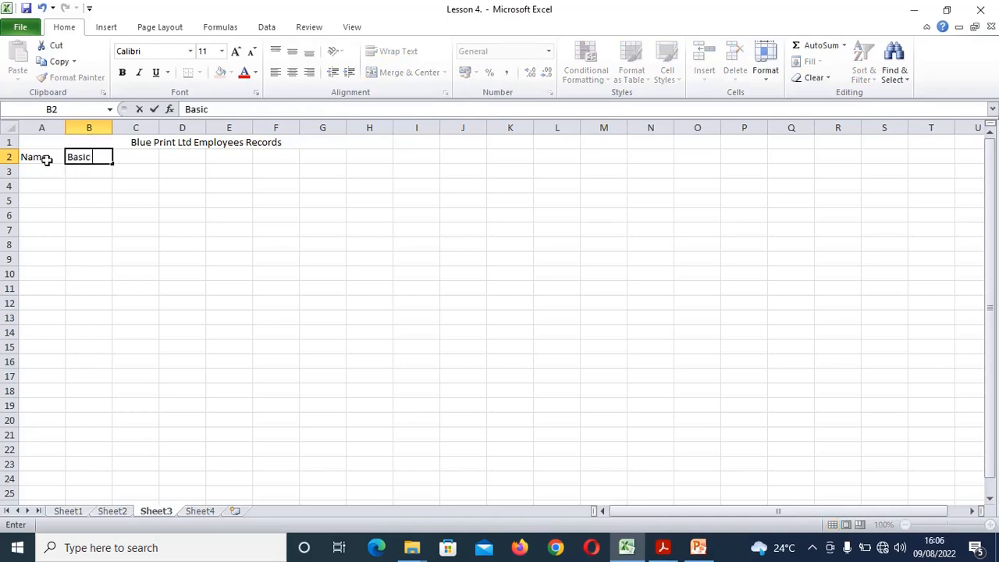
pyautogui.write(' Pay')
pyautogui.press('Tab')
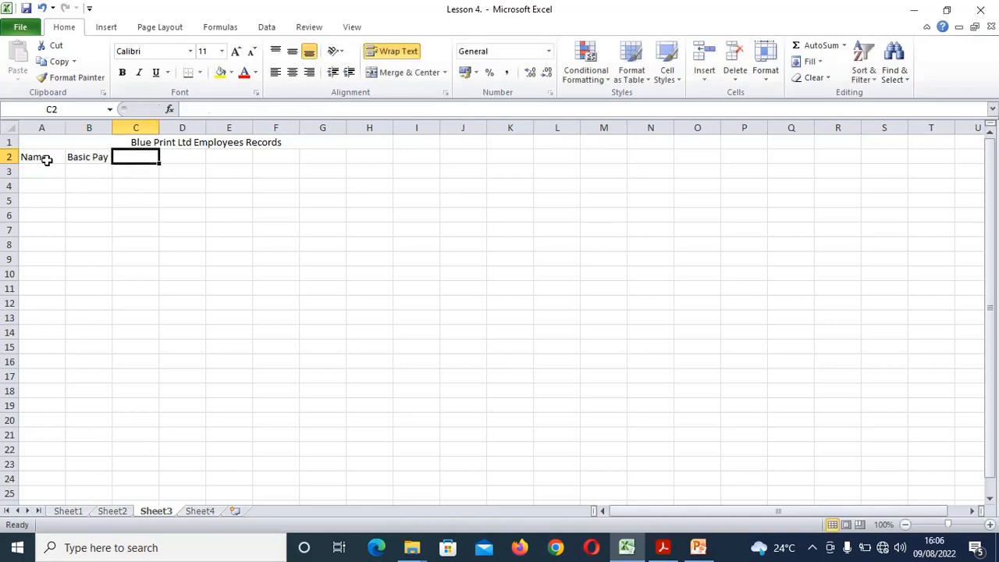
pyautogui.write('Tra')
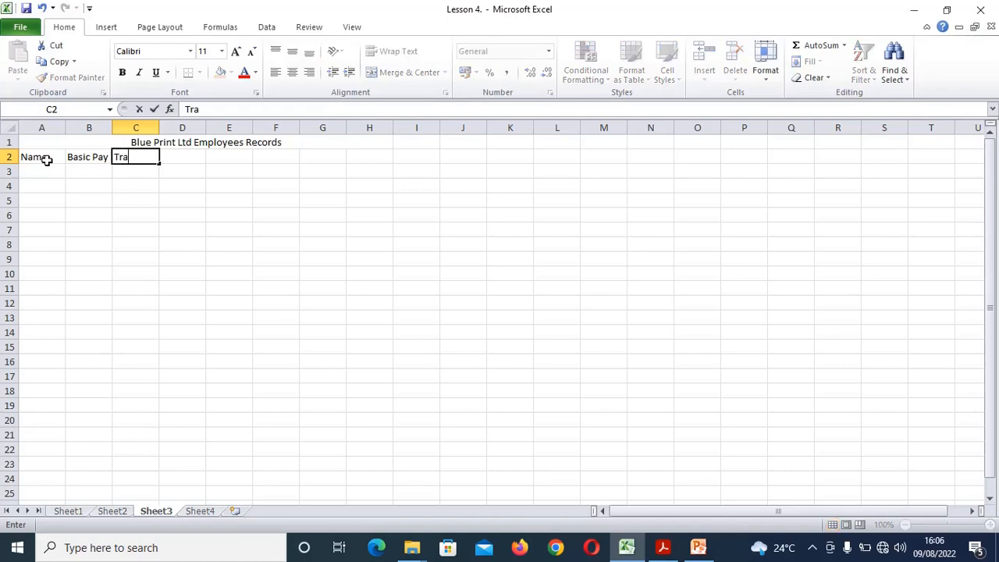
pyautogui.write('nsport Allowance')
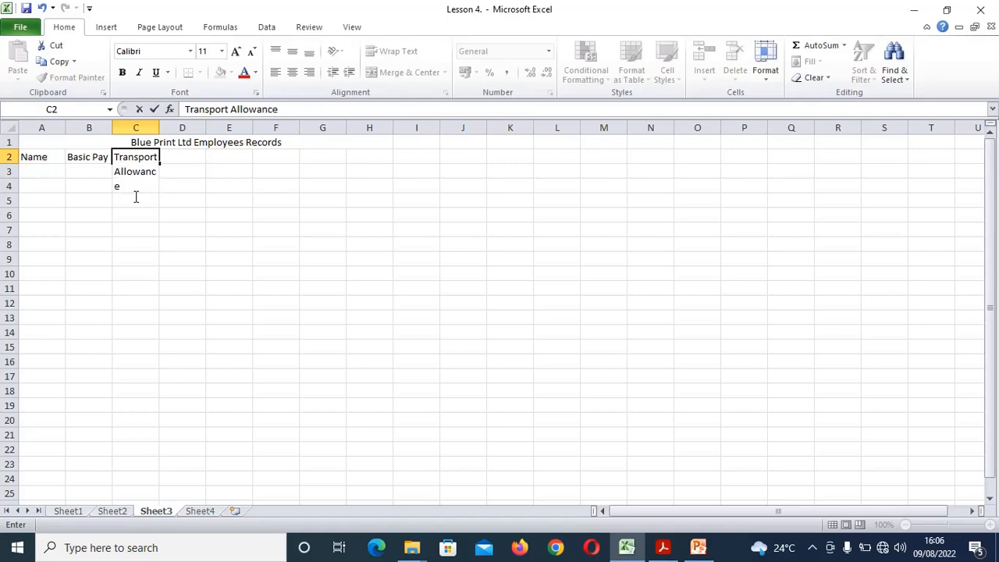
# Widen column C and shrink row 2 so Transport Allowance fits on two lines
pyautogui.moveTo(186, 197); pyautogui.dragTo(179, 195)
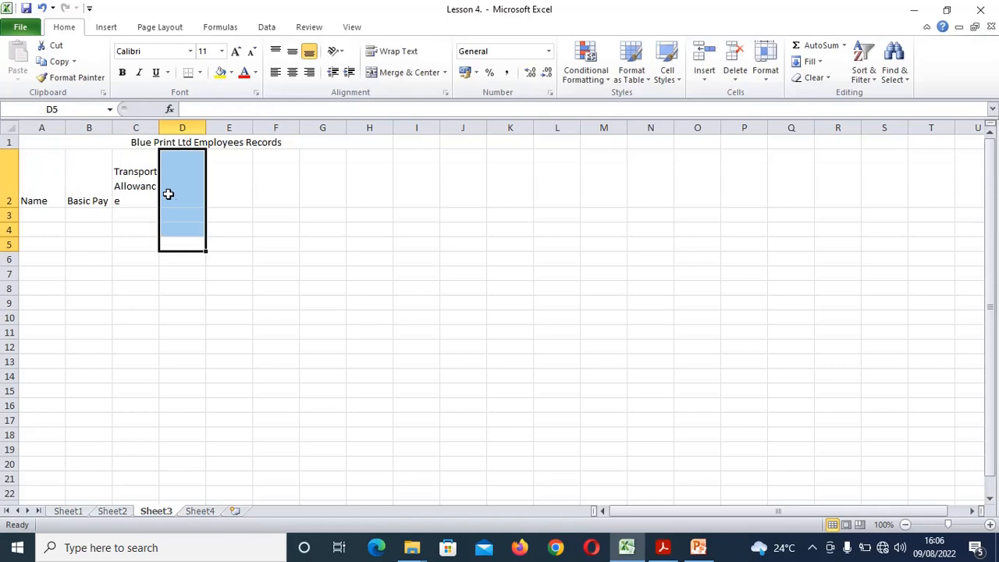
pyautogui.moveTo(157, 128); pyautogui.dragTo(165, 127)
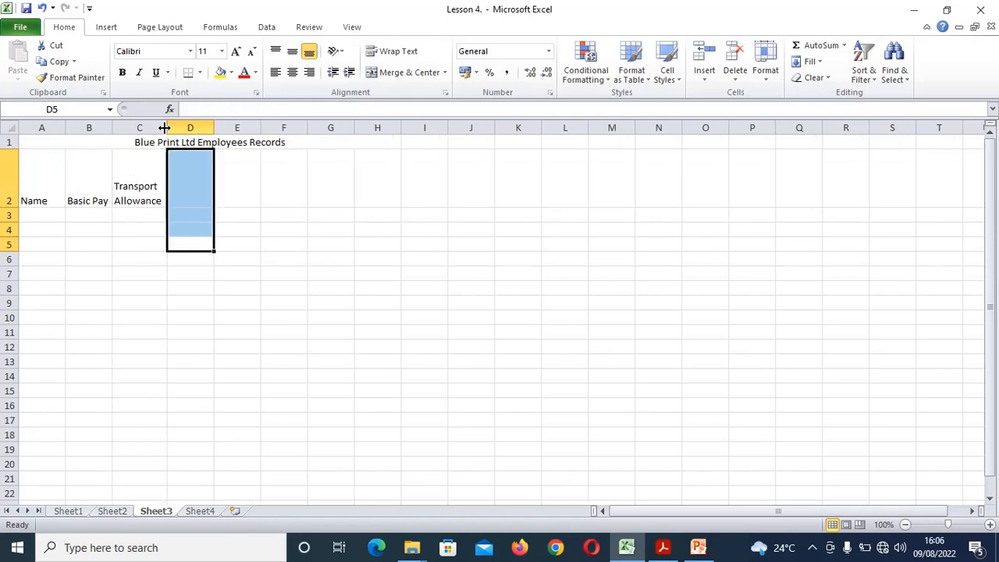
pyautogui.click(137, 183)
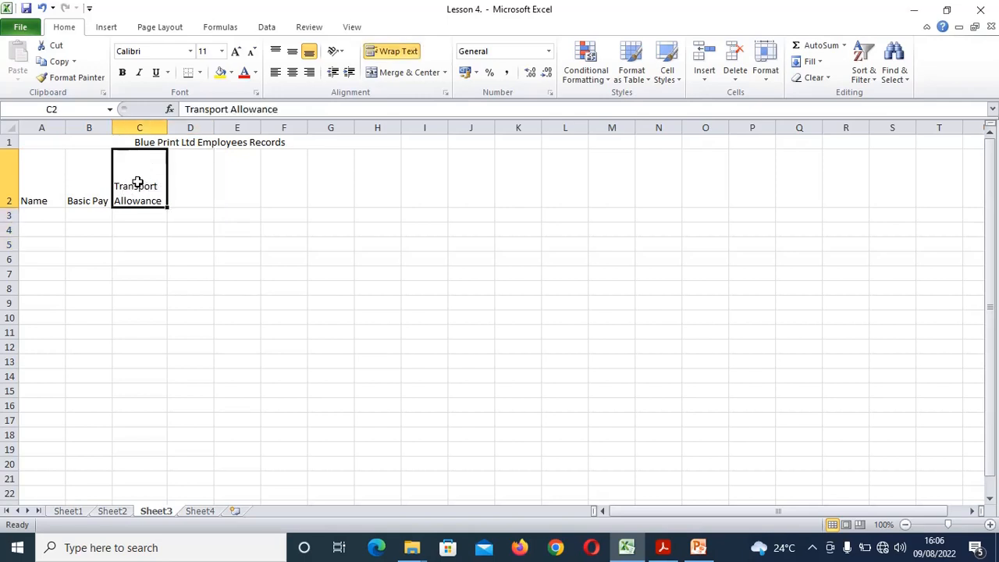
pyautogui.click(38, 213)
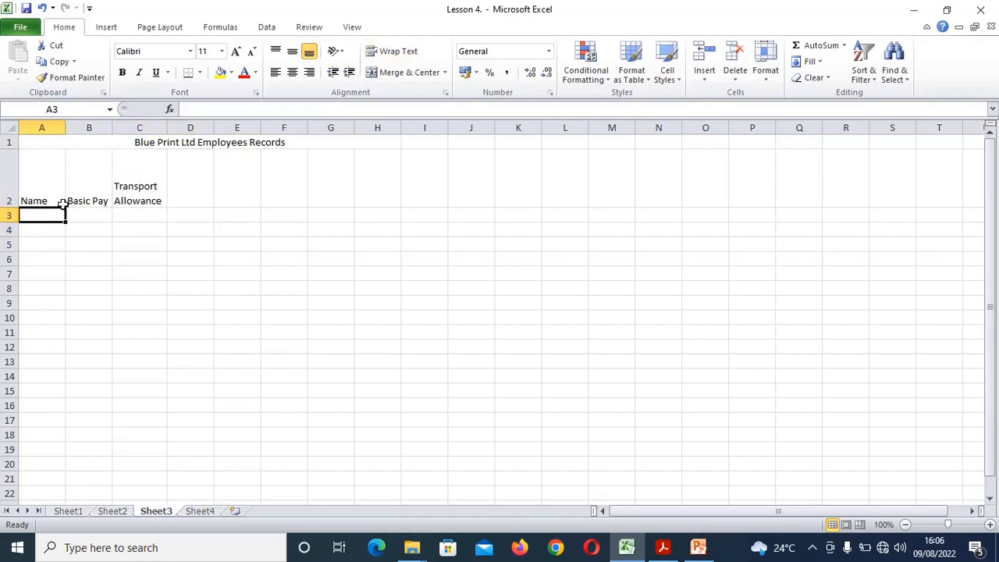
pyautogui.moveTo(11, 207); pyautogui.dragTo(11, 189)
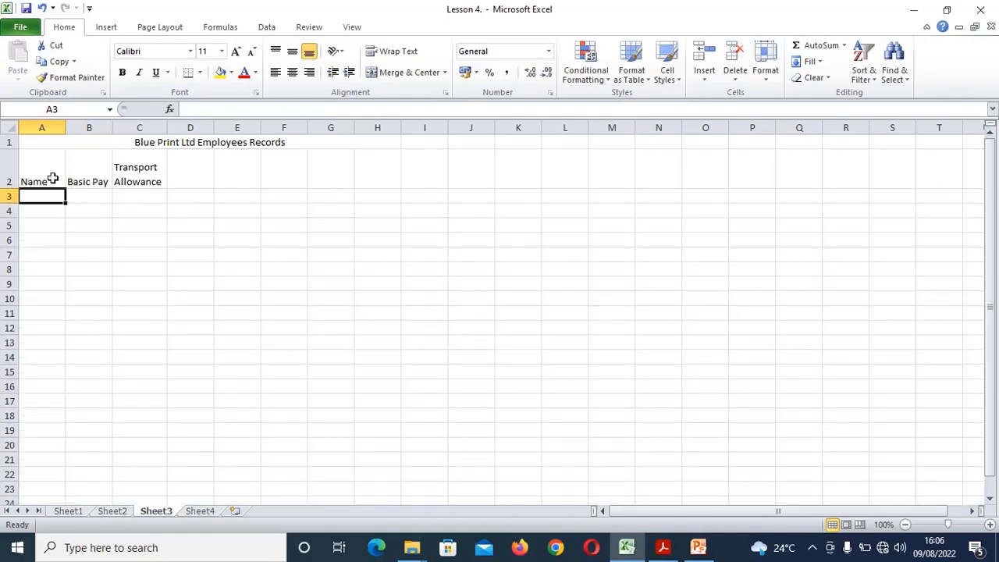
# Enter Night Duty Allowance in D2 and widen column D so it wraps on two lines
pyautogui.click(188, 176)
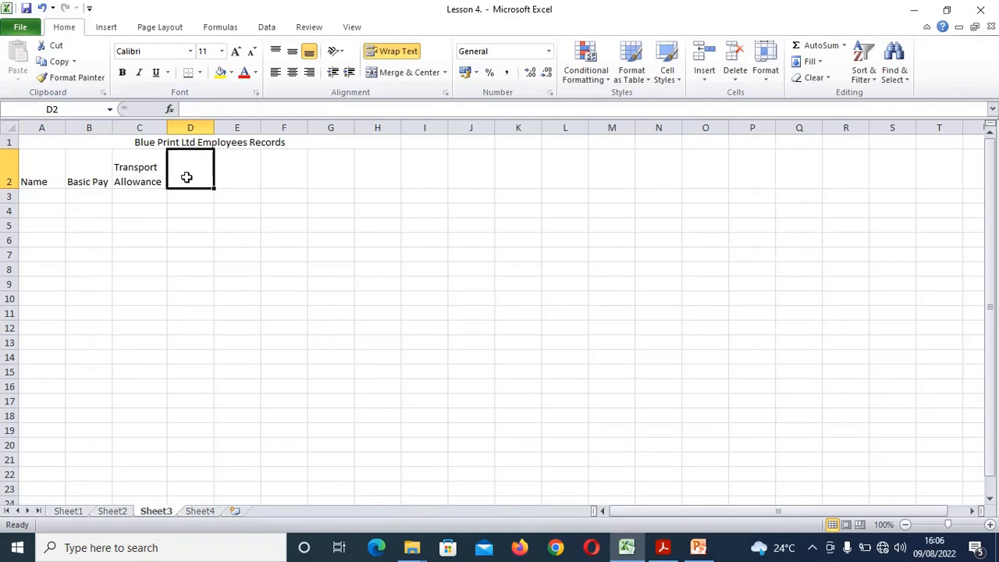
pyautogui.write('Night')
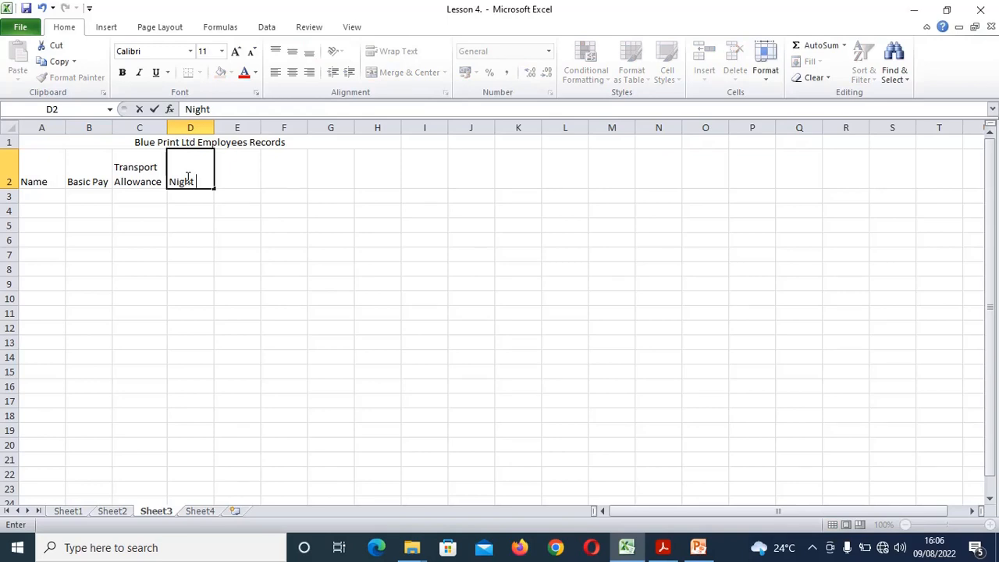
pyautogui.write(' Duty')
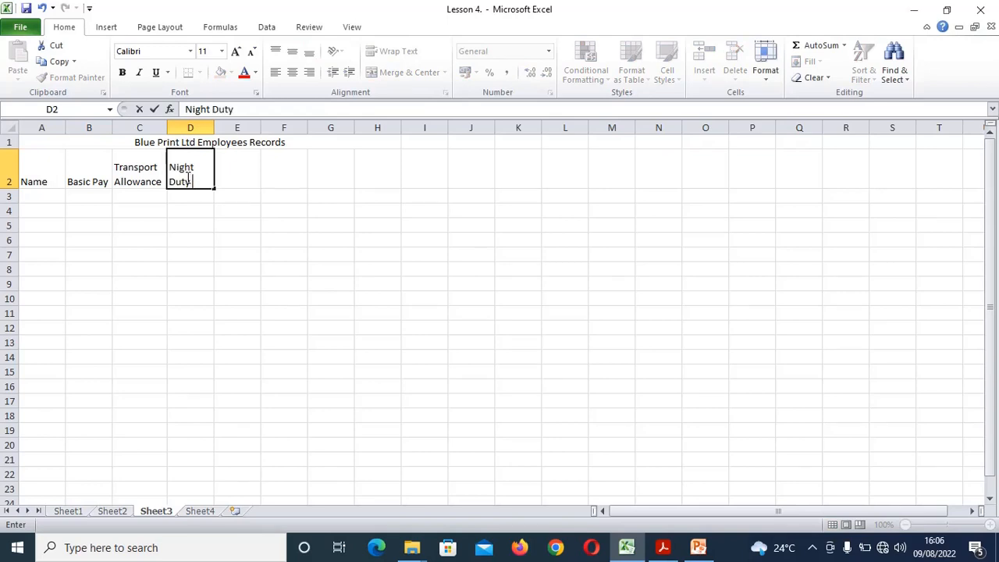
pyautogui.write(' Allowance')
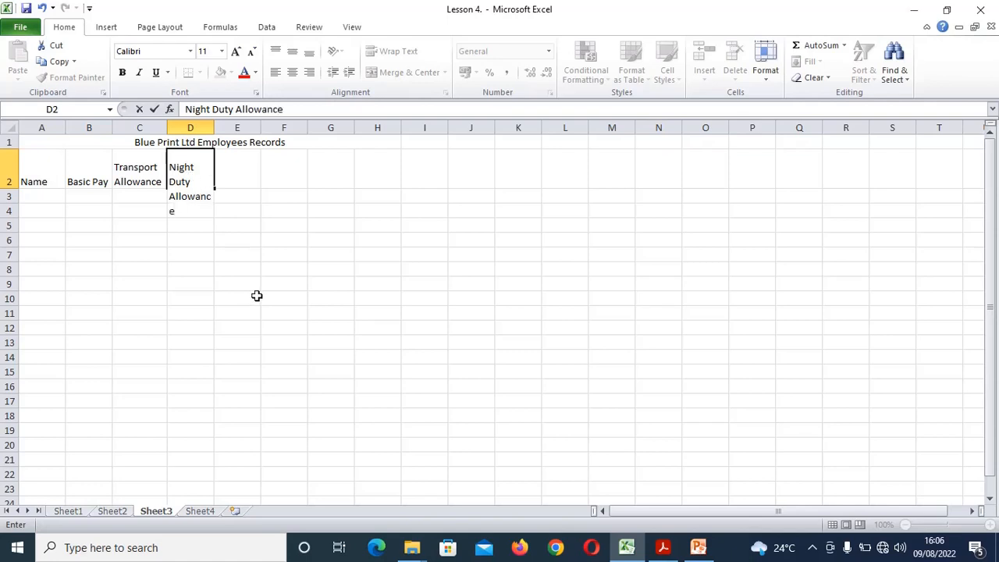
pyautogui.click(662, 547)
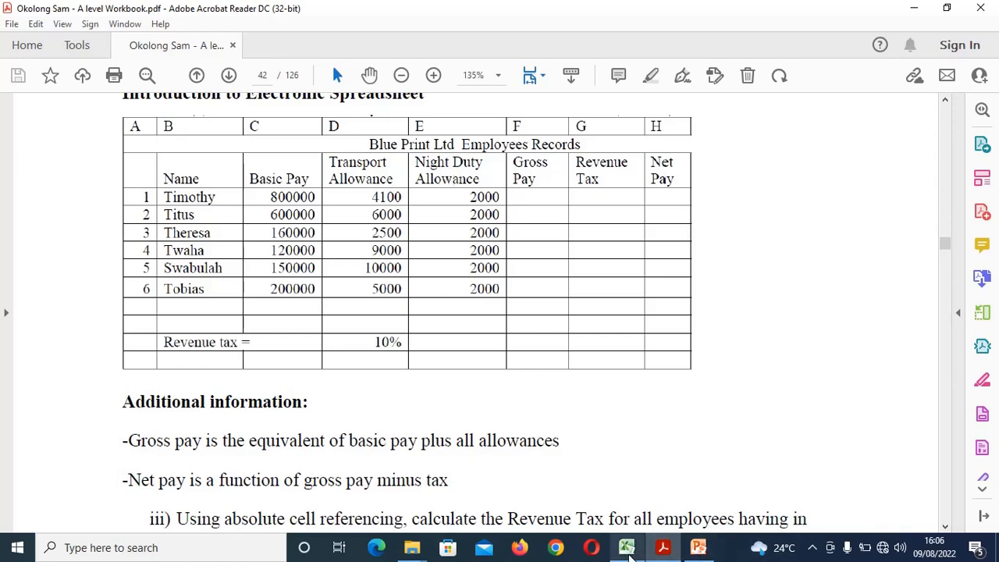
pyautogui.click(627, 547)
pyautogui.click(248, 193)
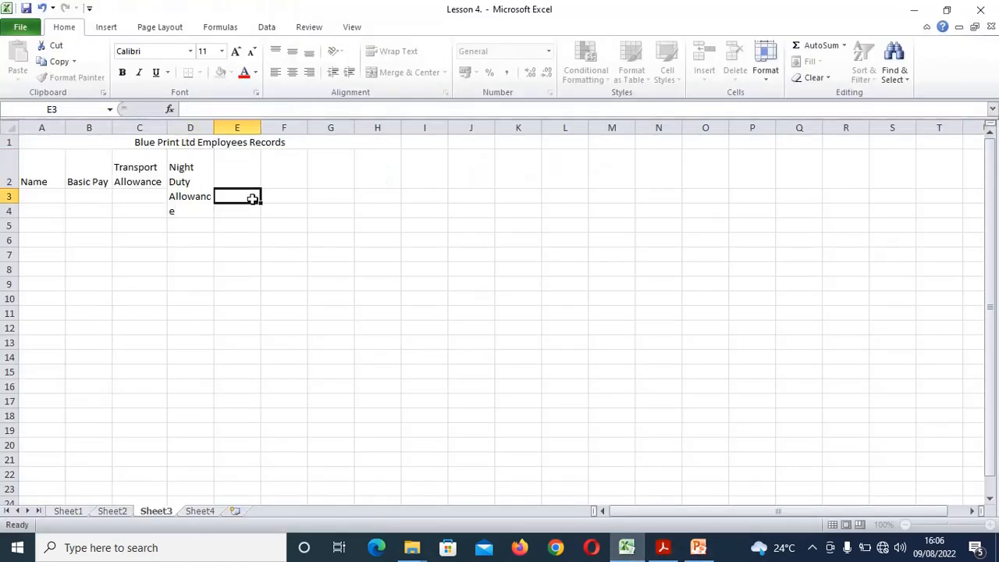
pyautogui.moveTo(211, 126); pyautogui.dragTo(228, 122)
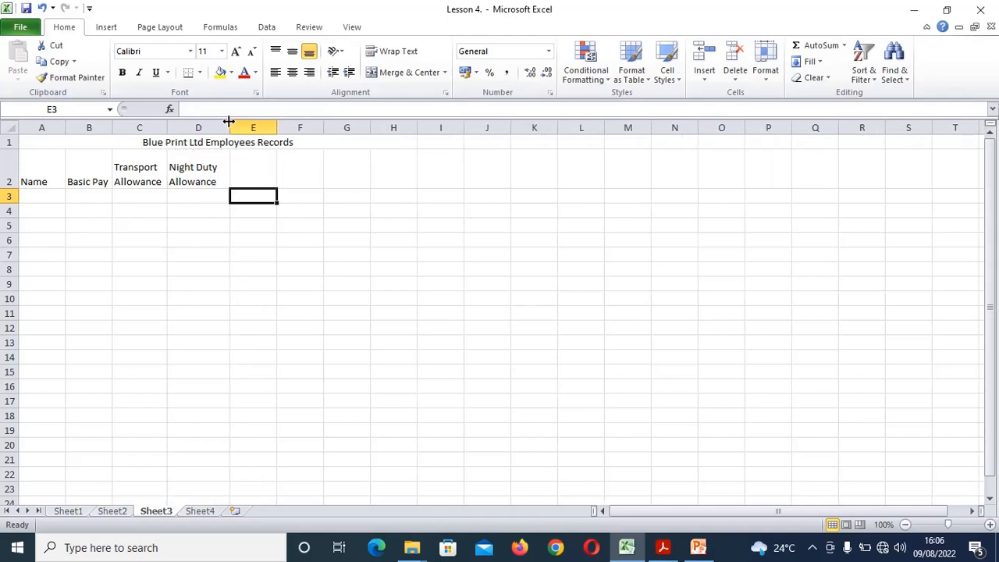
pyautogui.click(264, 169)
pyautogui.click(663, 548)
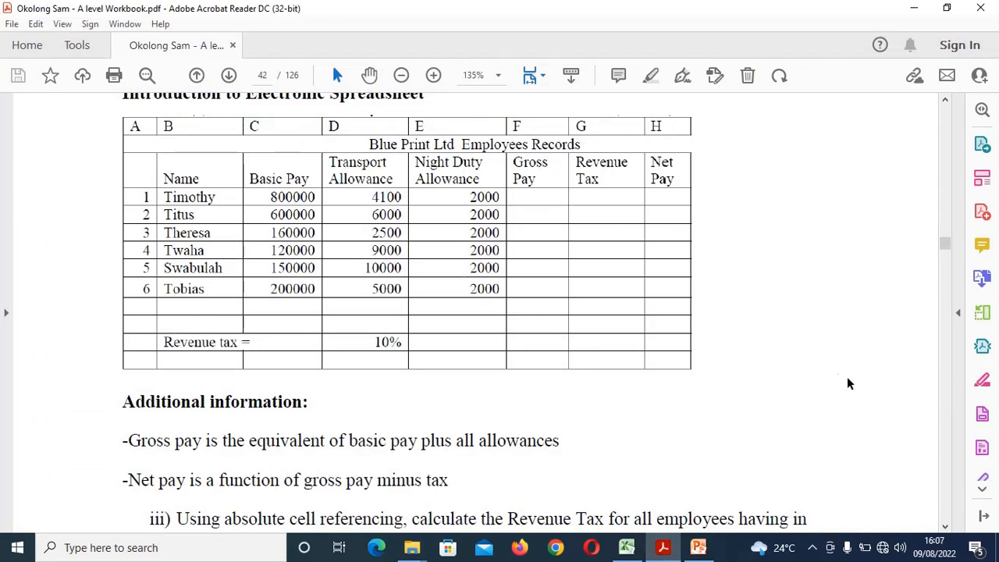
# Switch Excel to Sheet1's employee table and read tasks iii to vii in the PDF
pyautogui.click(626, 547)
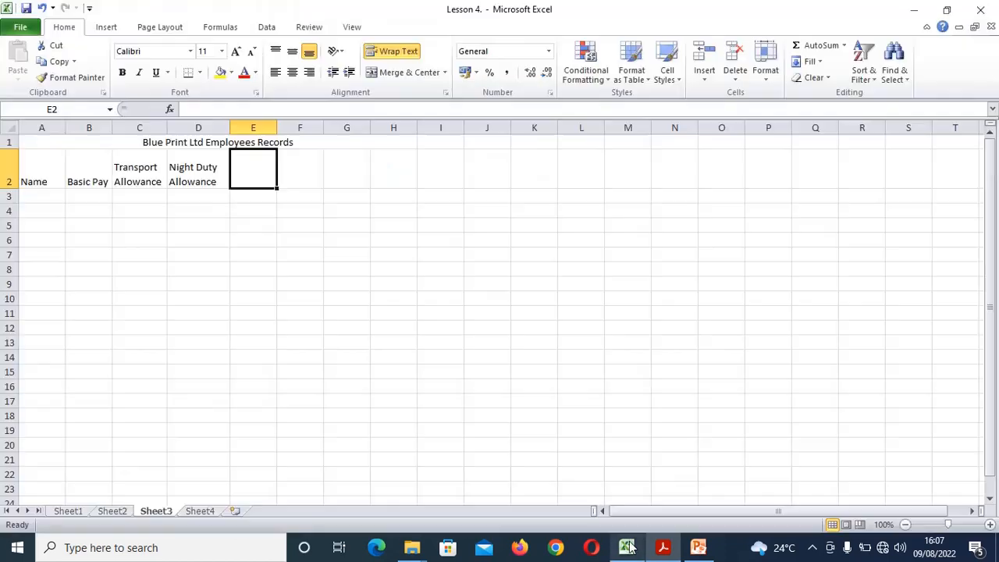
pyautogui.click(69, 512)
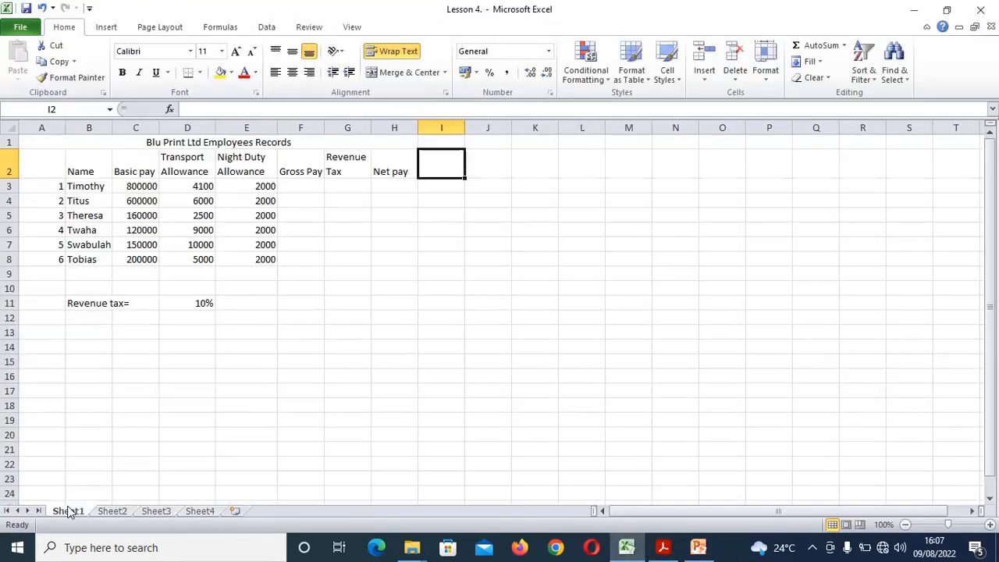
pyautogui.click(663, 547)
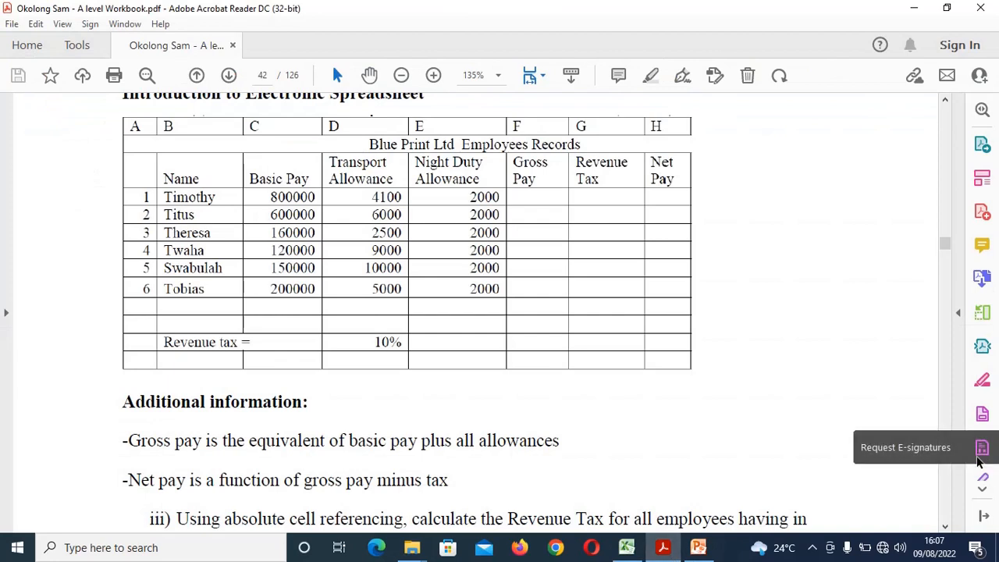
pyautogui.click(945, 527)
pyautogui.click(945, 527)
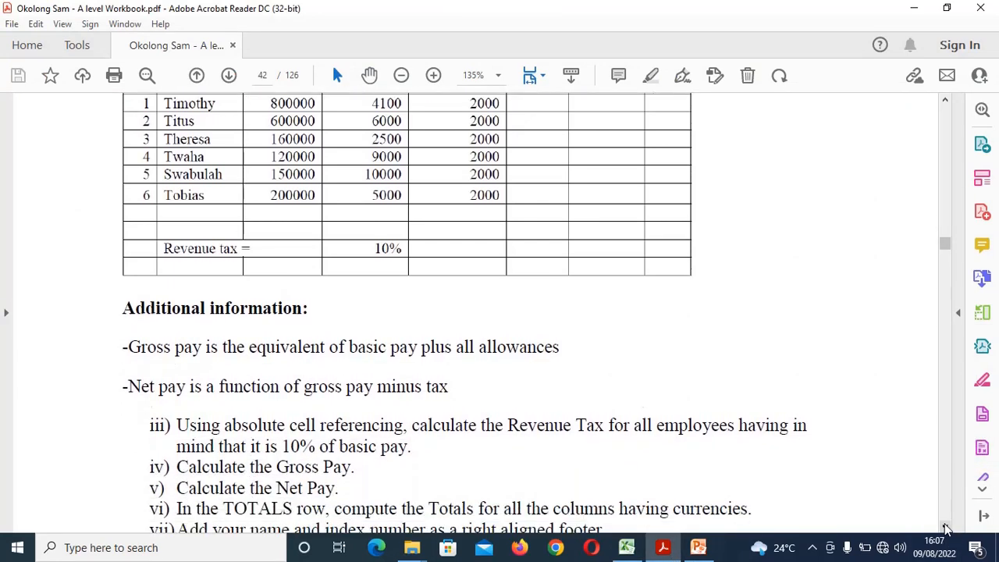
pyautogui.click(945, 528)
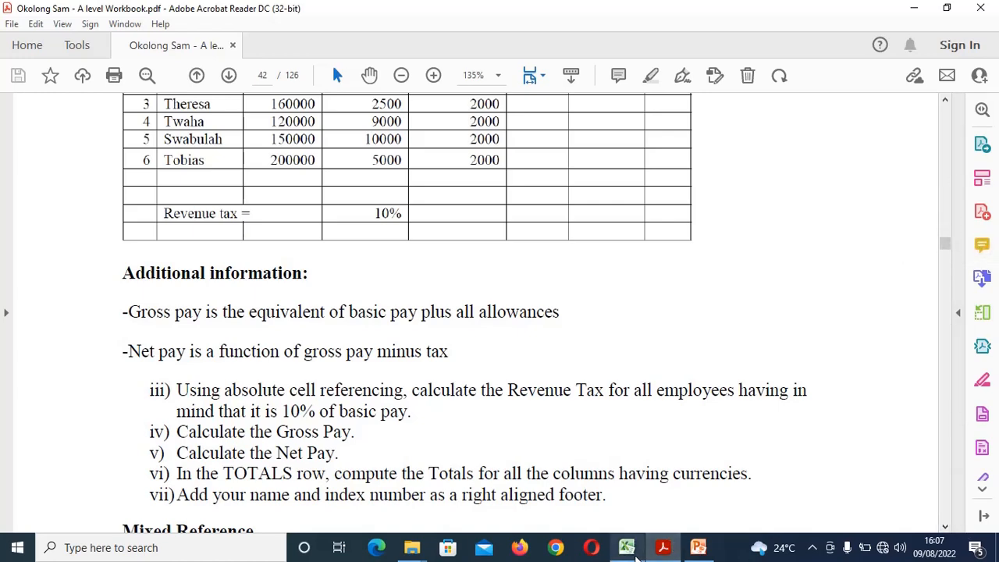
pyautogui.click(626, 548)
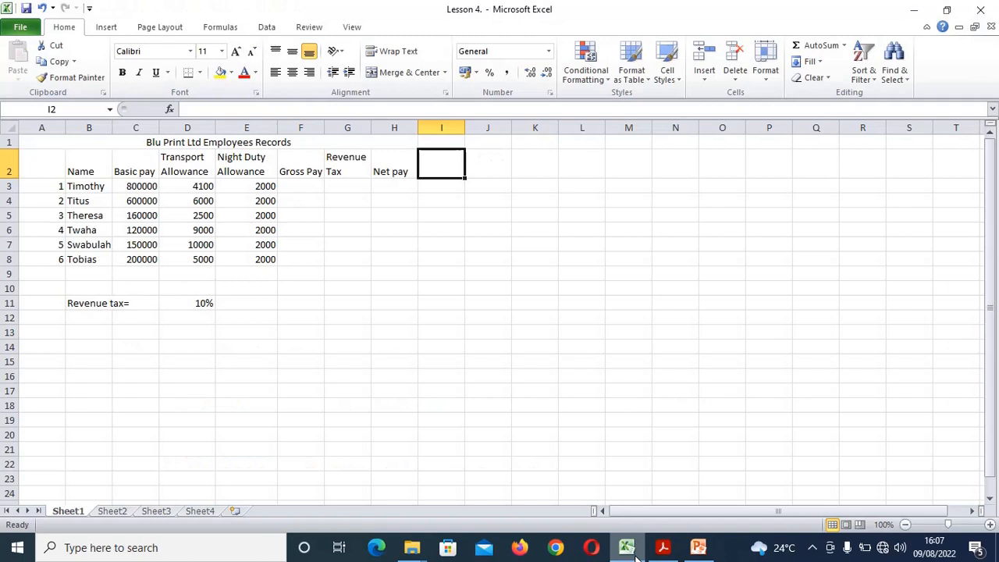
pyautogui.click(347, 186)
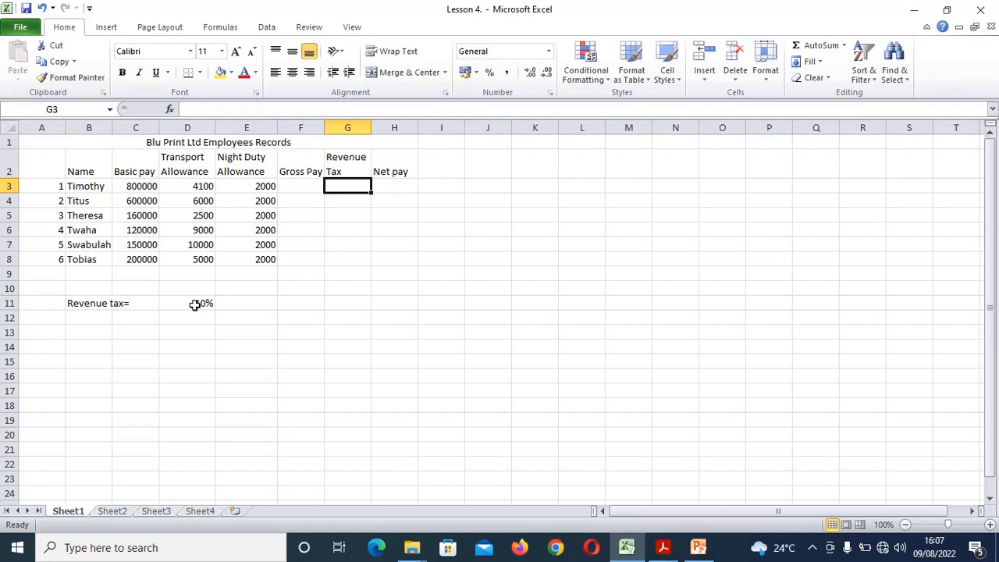
pyautogui.write('=')
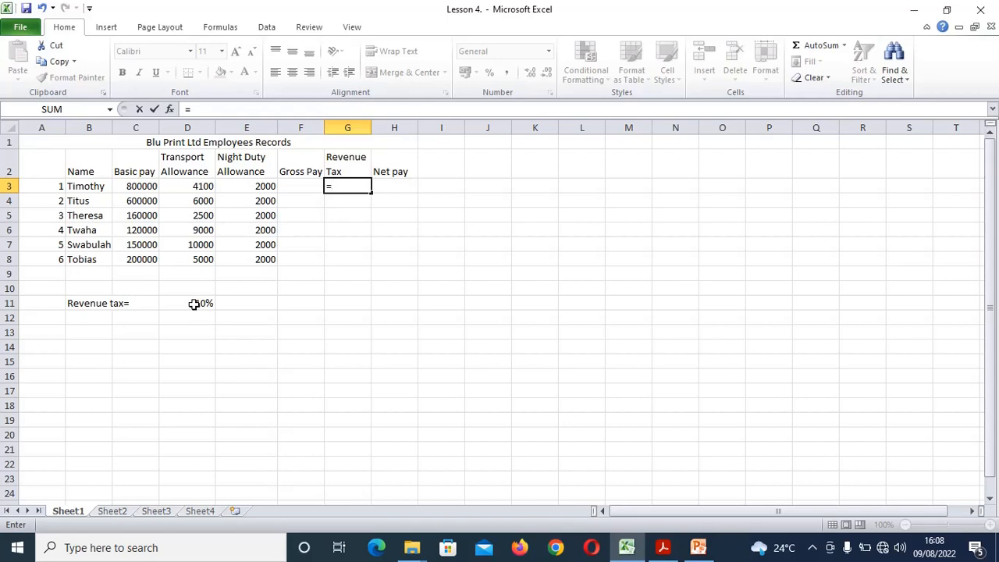
pyautogui.click(194, 305)
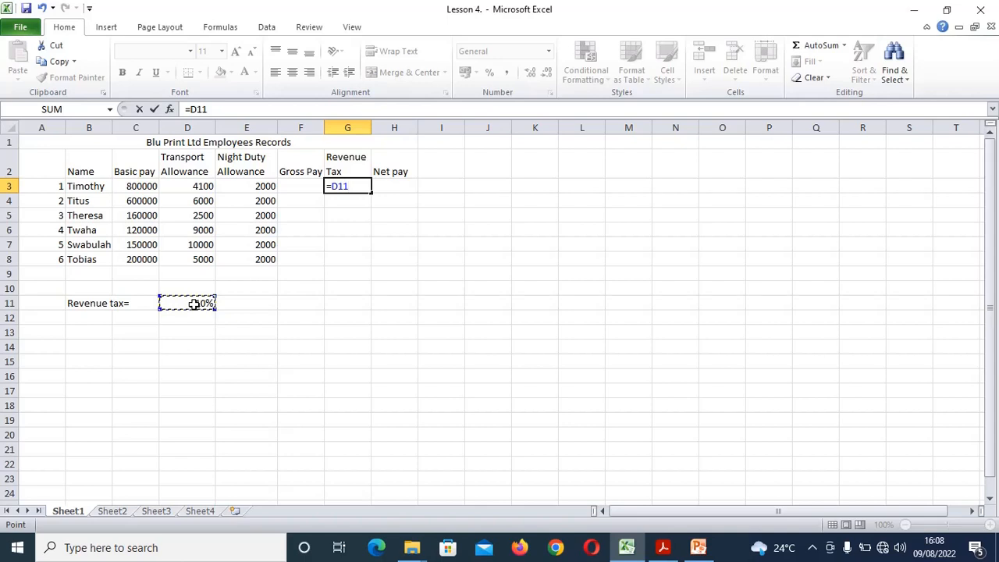
pyautogui.write('*')
pyautogui.click(144, 185)
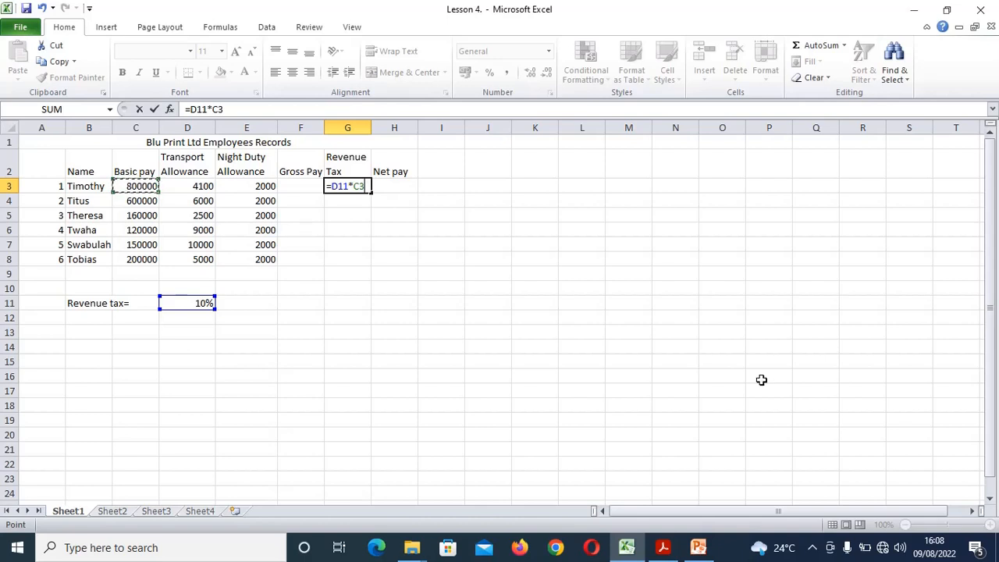
pyautogui.press('Return')
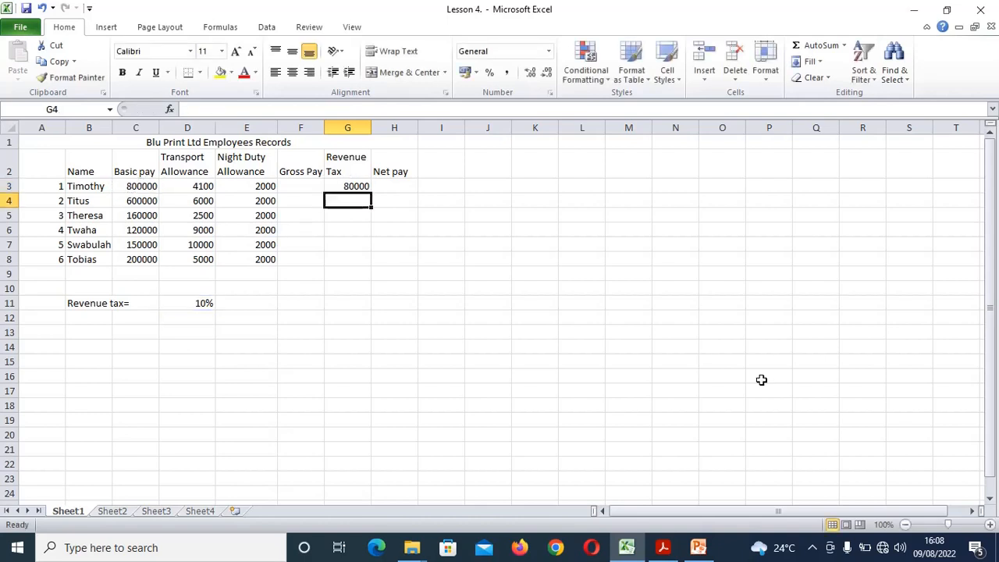
pyautogui.click(347, 182)
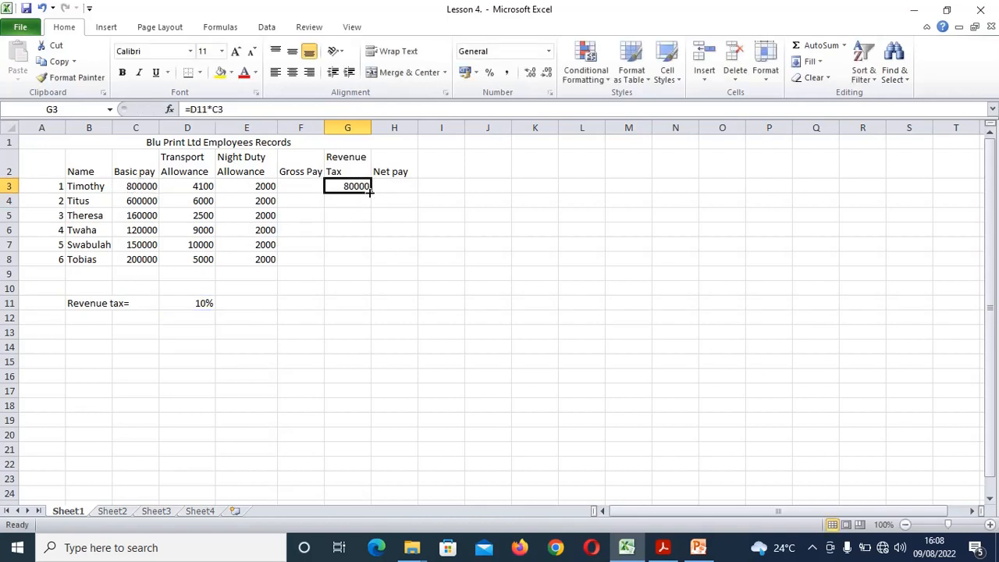
pyautogui.moveTo(372, 193); pyautogui.dragTo(357, 271)
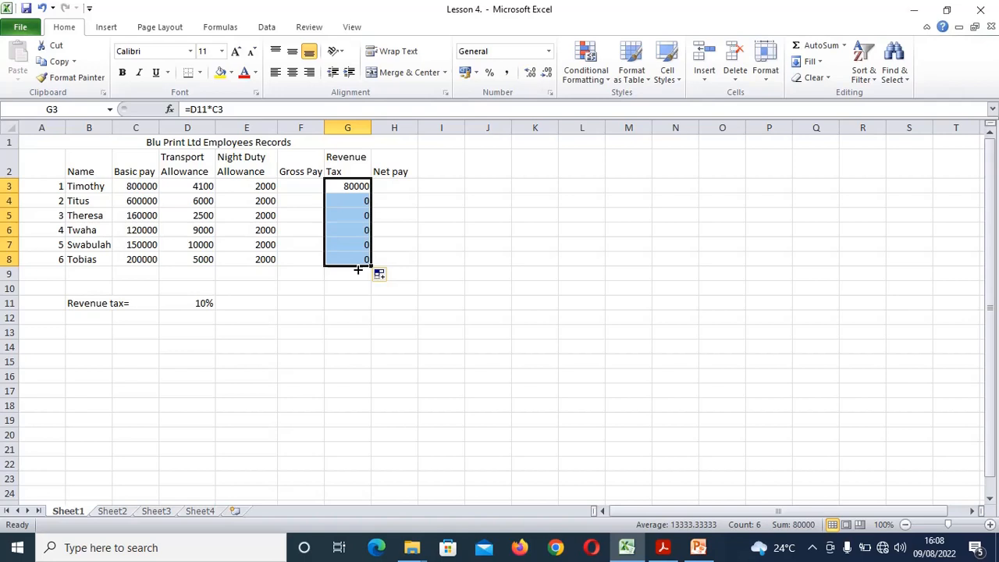
pyautogui.press('Delete')
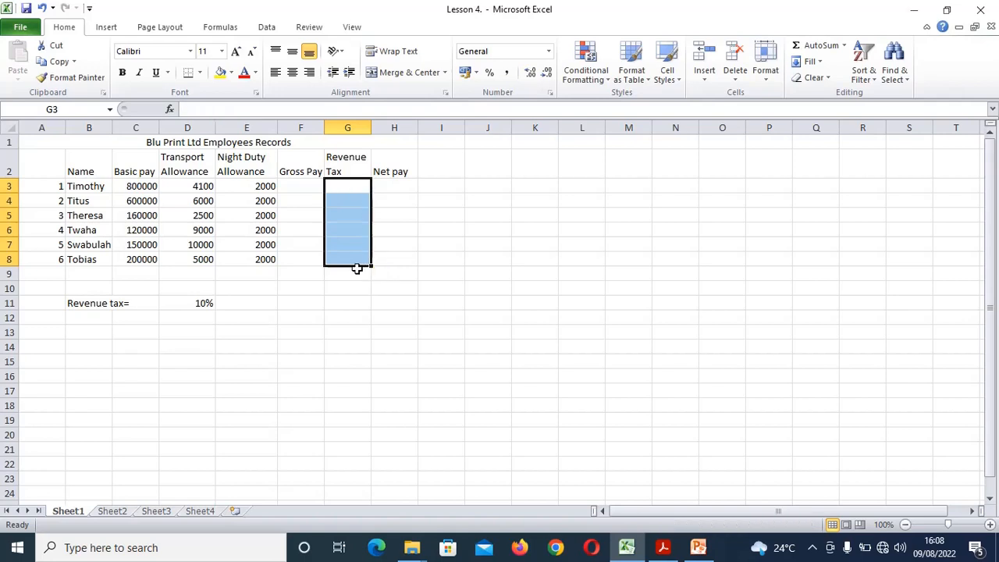
pyautogui.click(351, 189)
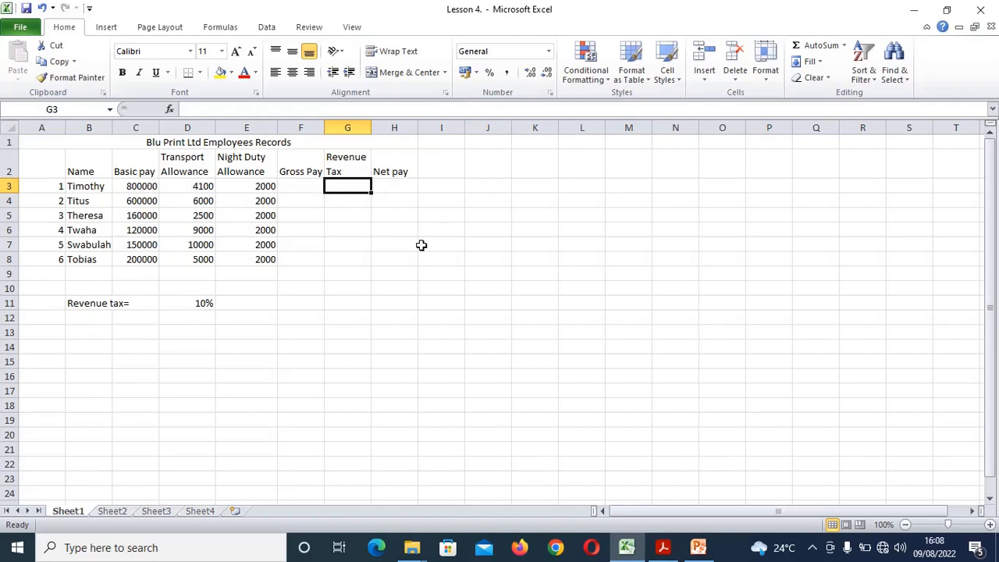
# Enter =$D$11*C3 in G3 so revenue tax is the absolute 10% rate times basic pay
pyautogui.write('=')
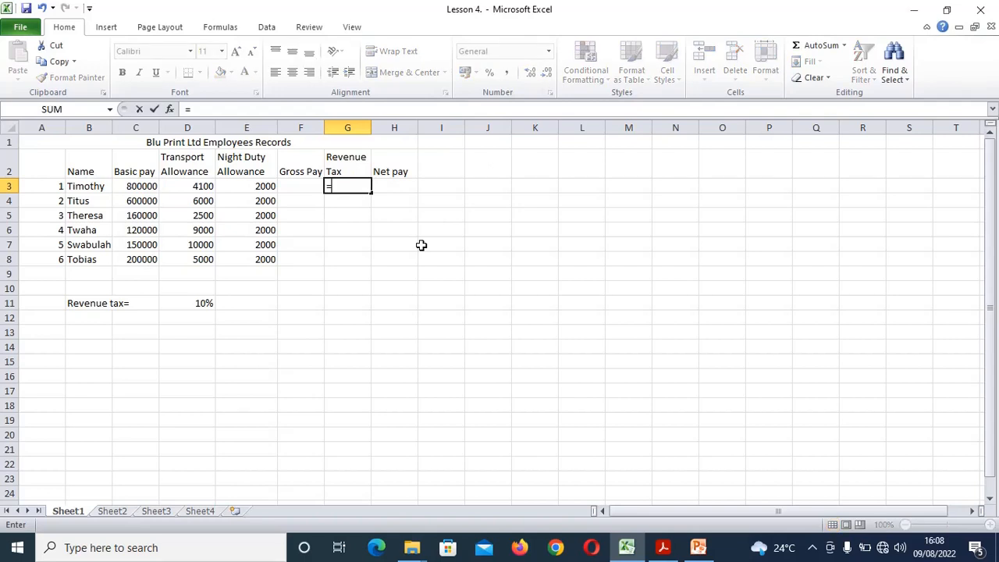
pyautogui.click(186, 305)
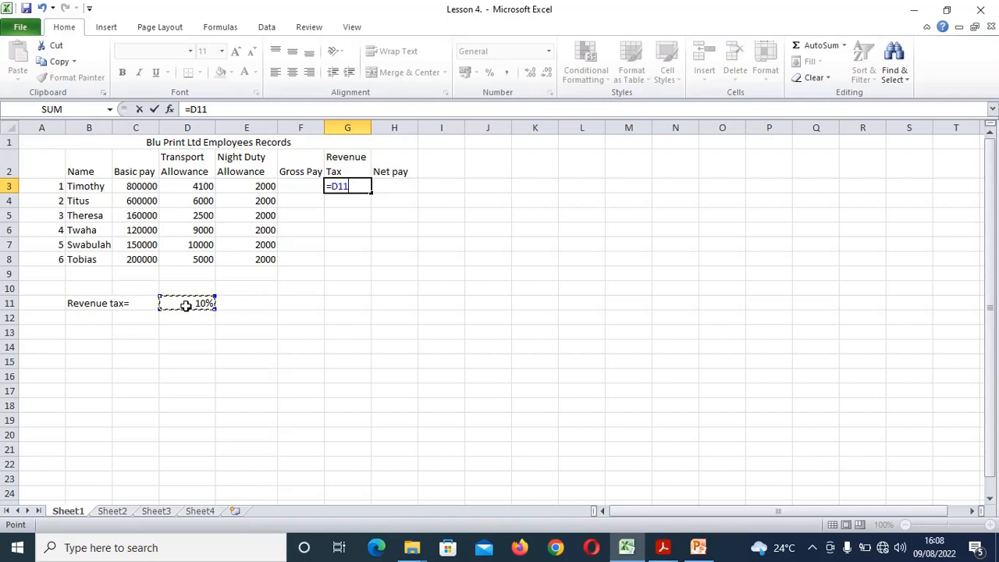
pyautogui.press('F4')
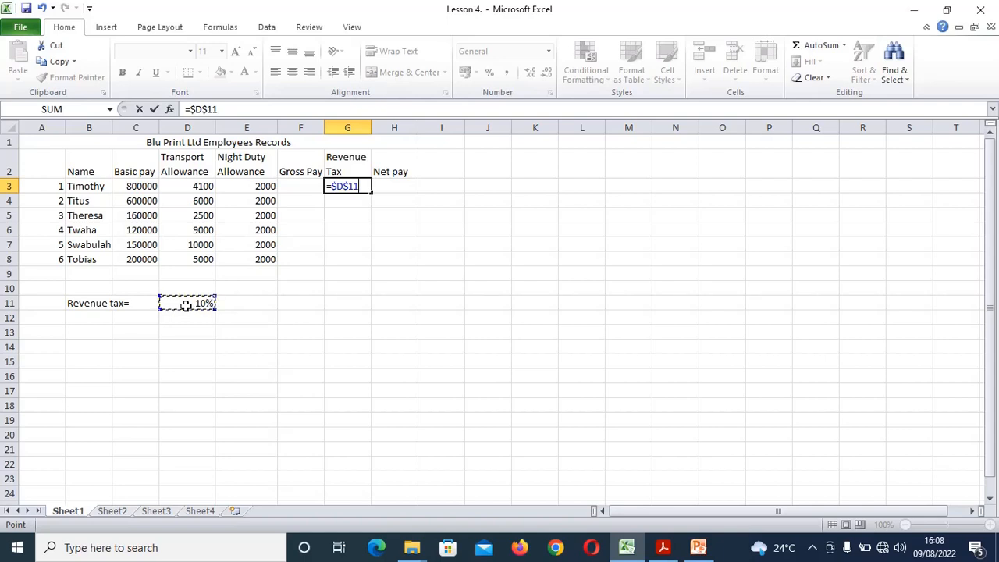
pyautogui.write('*')
pyautogui.click(130, 186)
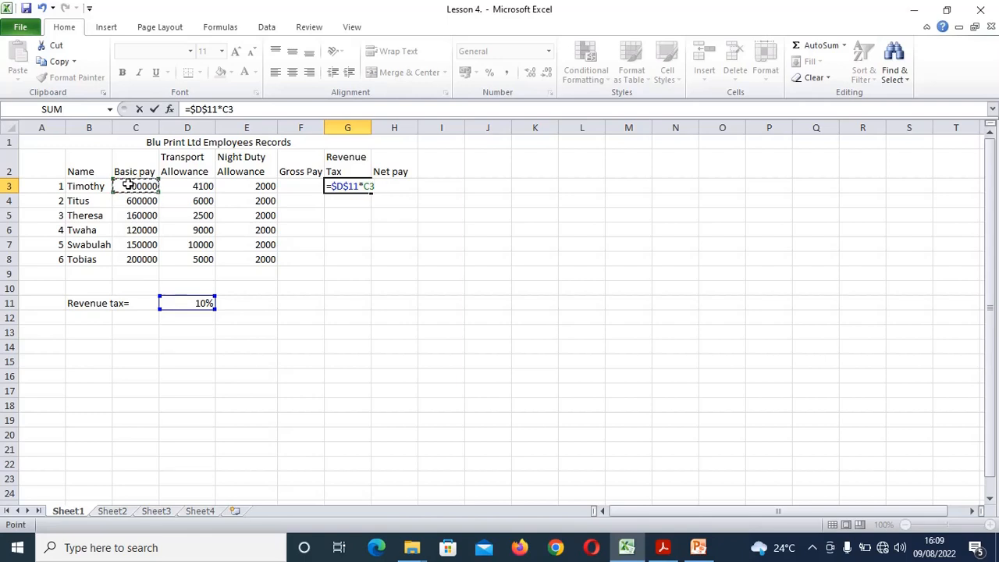
pyautogui.press('Return')
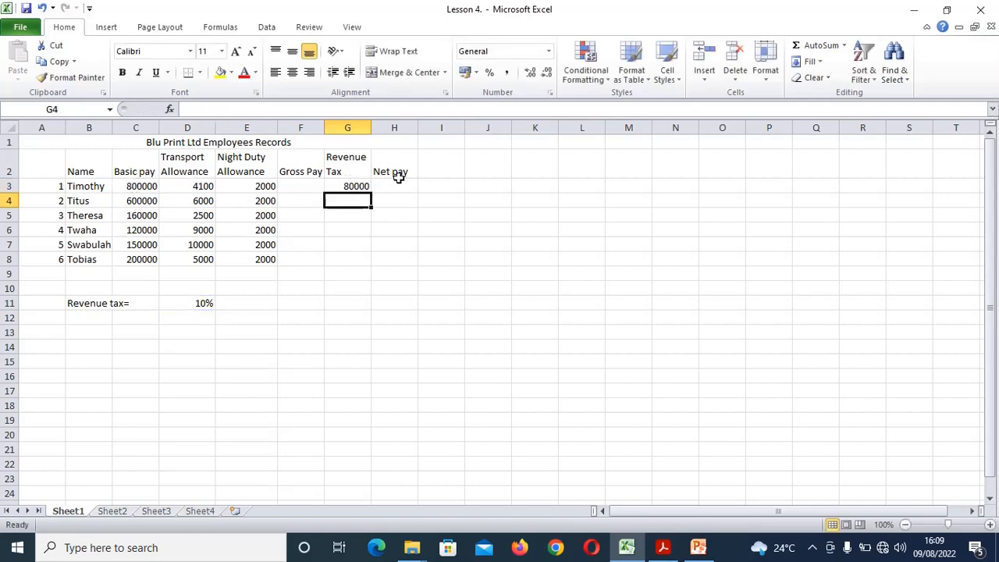
# Fill the revenue tax formula down to G8, then view the exercise PDF
pyautogui.click(345, 187)
pyautogui.moveTo(372, 189); pyautogui.dragTo(372, 264)
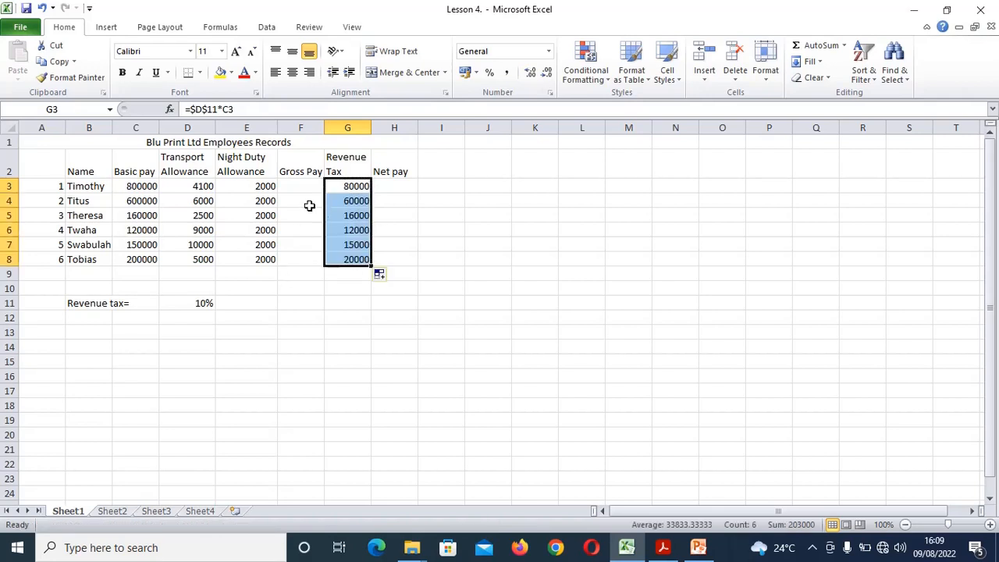
pyautogui.click(662, 549)
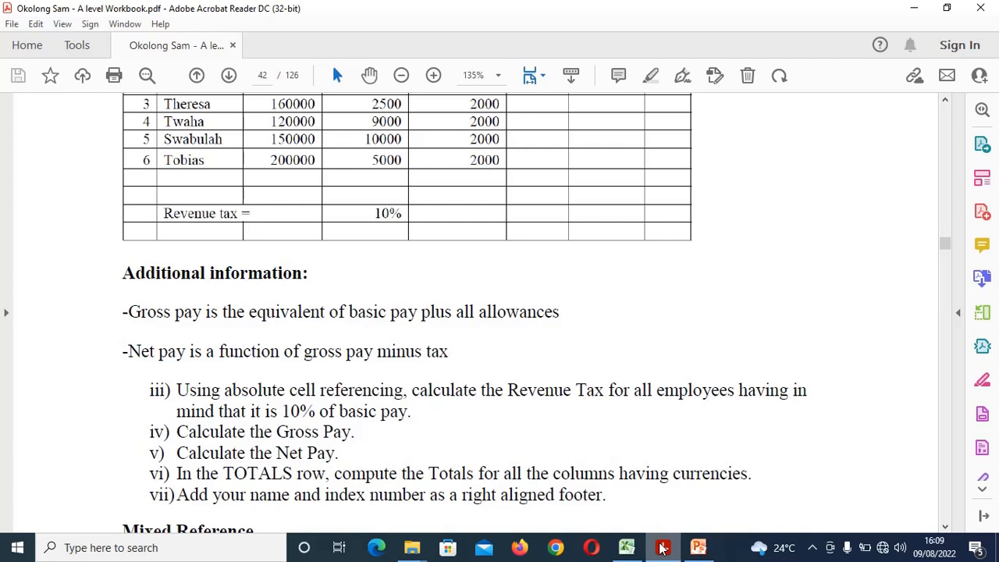
# Enter =C3+D3+E3 in F3 and fill it down to F8, giving 806100 to 207000
pyautogui.click(627, 548)
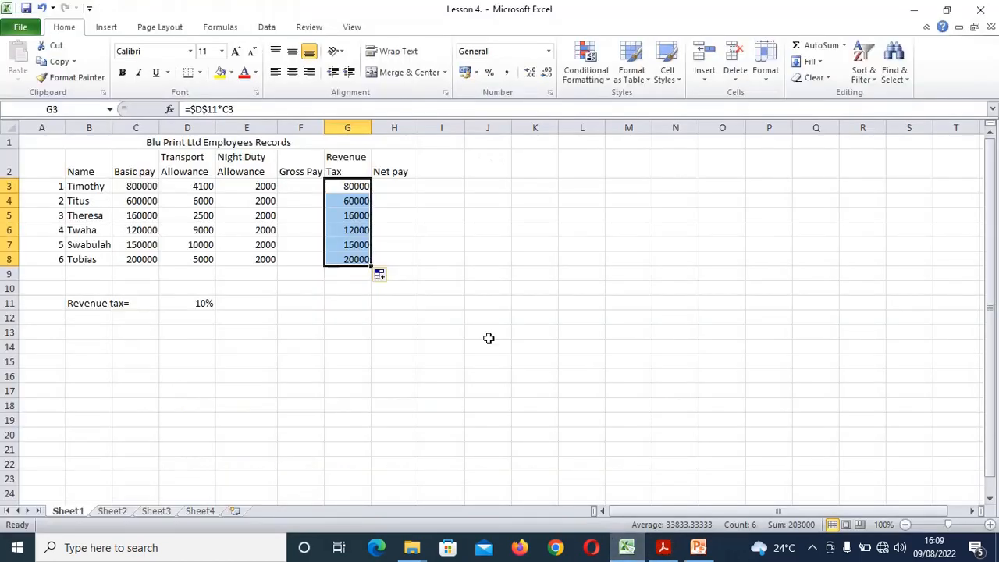
pyautogui.click(306, 187)
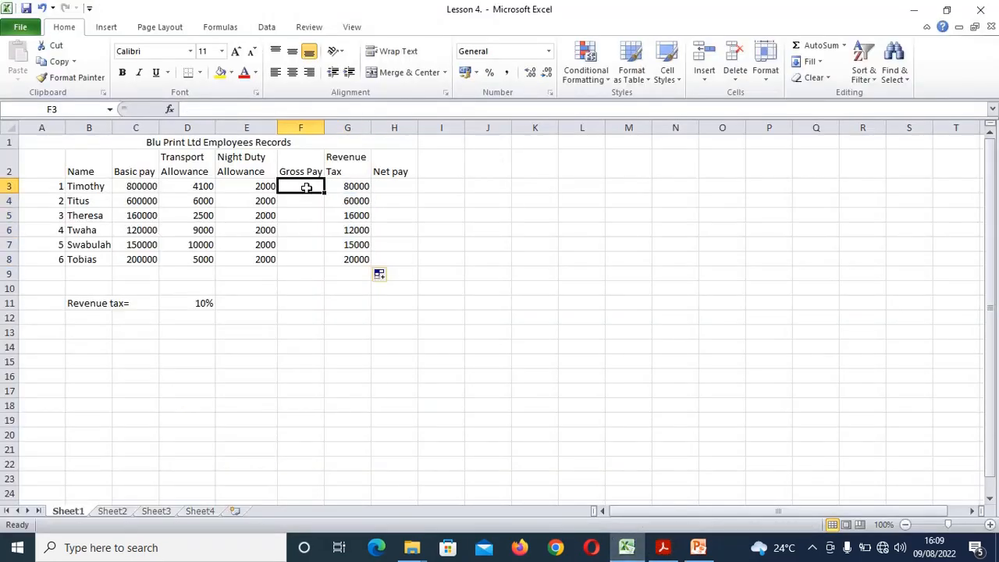
pyautogui.write('=')
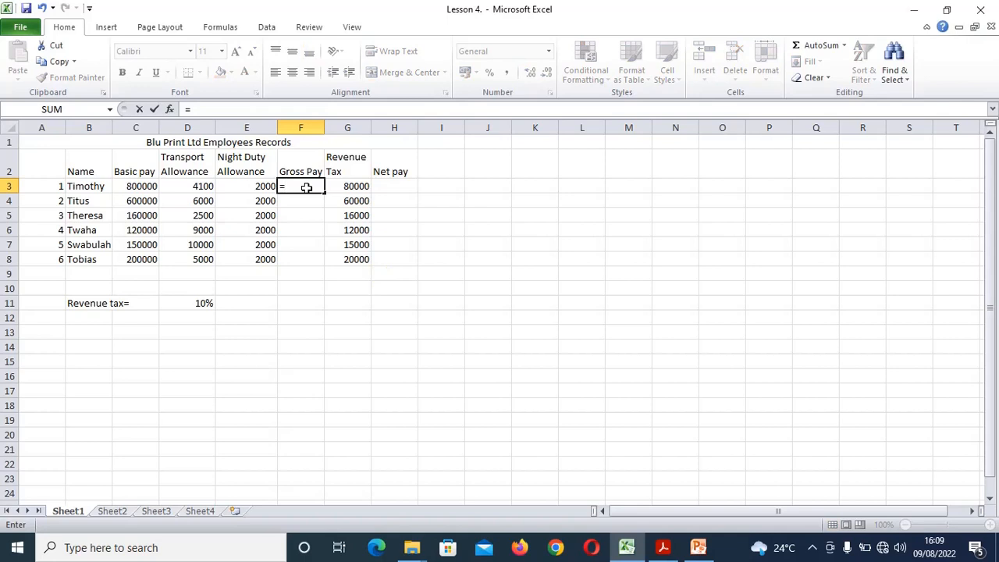
pyautogui.click(138, 185)
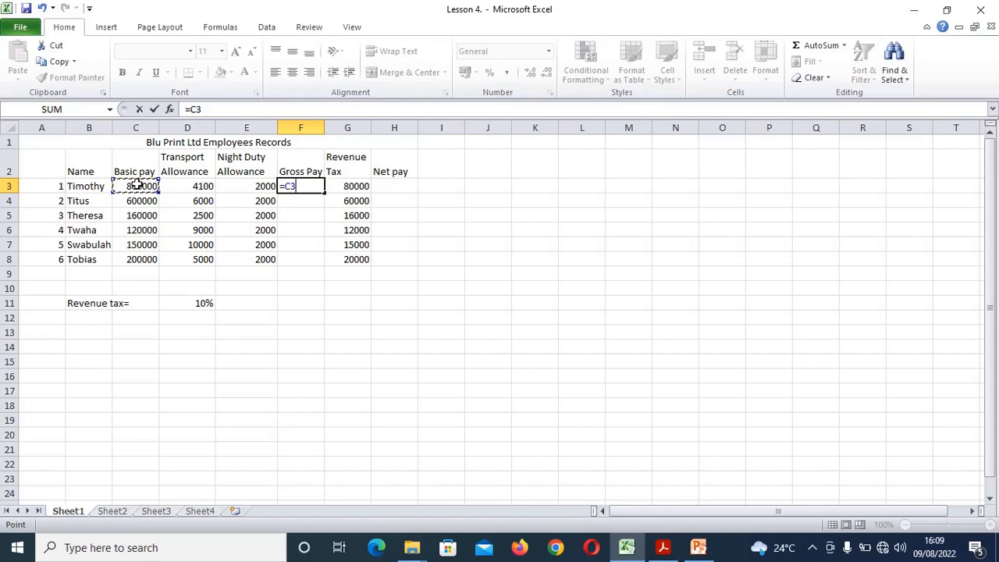
pyautogui.write('+')
pyautogui.click(189, 187)
pyautogui.write('+')
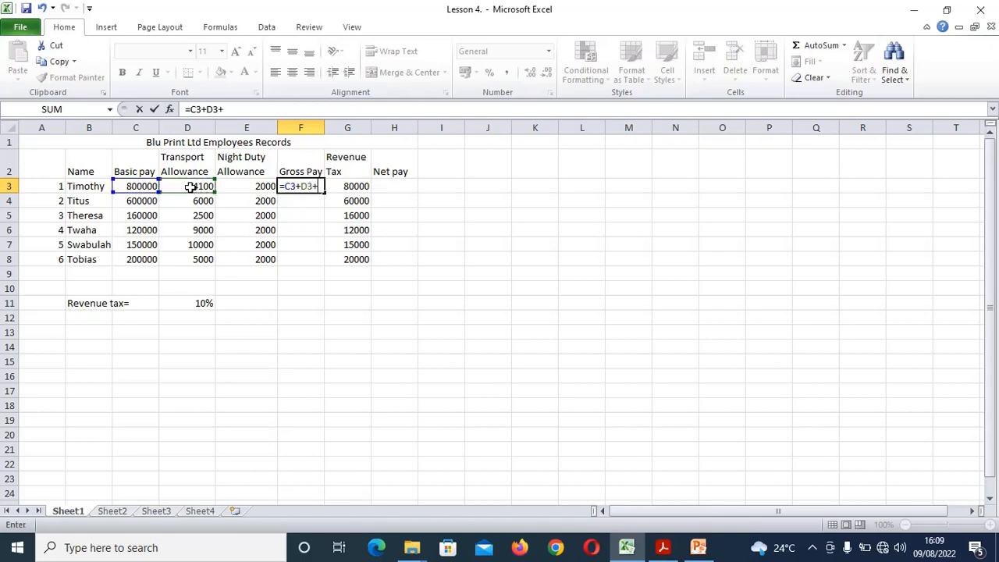
pyautogui.click(246, 188)
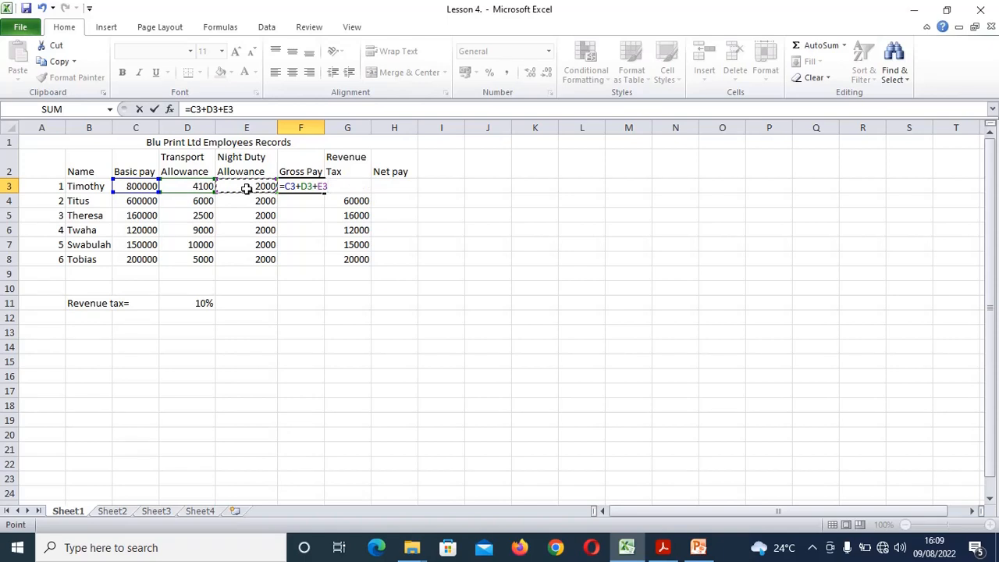
pyautogui.press('Return')
pyautogui.click(290, 186)
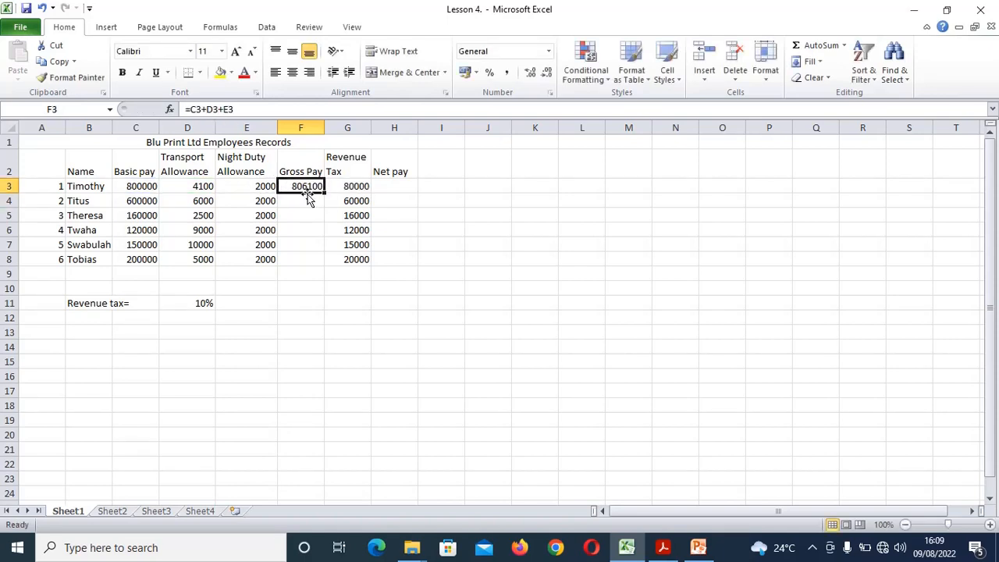
pyautogui.moveTo(323, 192); pyautogui.dragTo(322, 266)
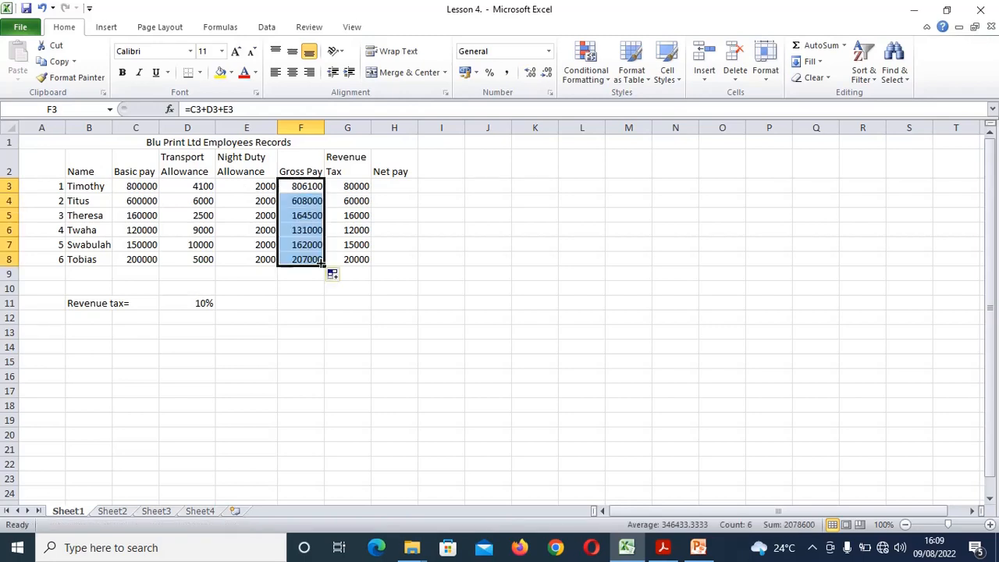
# Enter =F3-G3 in H3 and fill it down to H8, giving 726100 to 187000
pyautogui.click(398, 187)
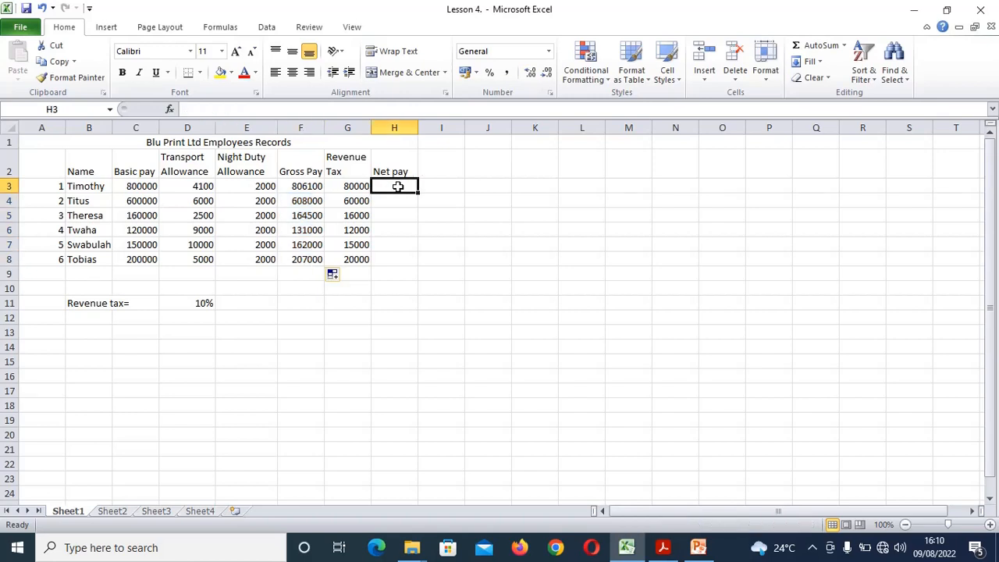
pyautogui.write('=')
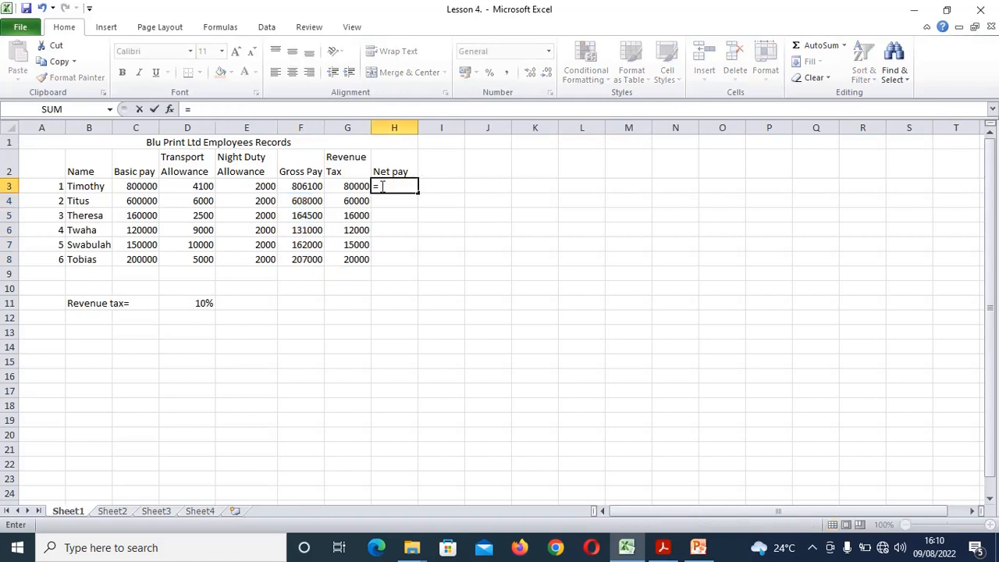
pyautogui.click(320, 186)
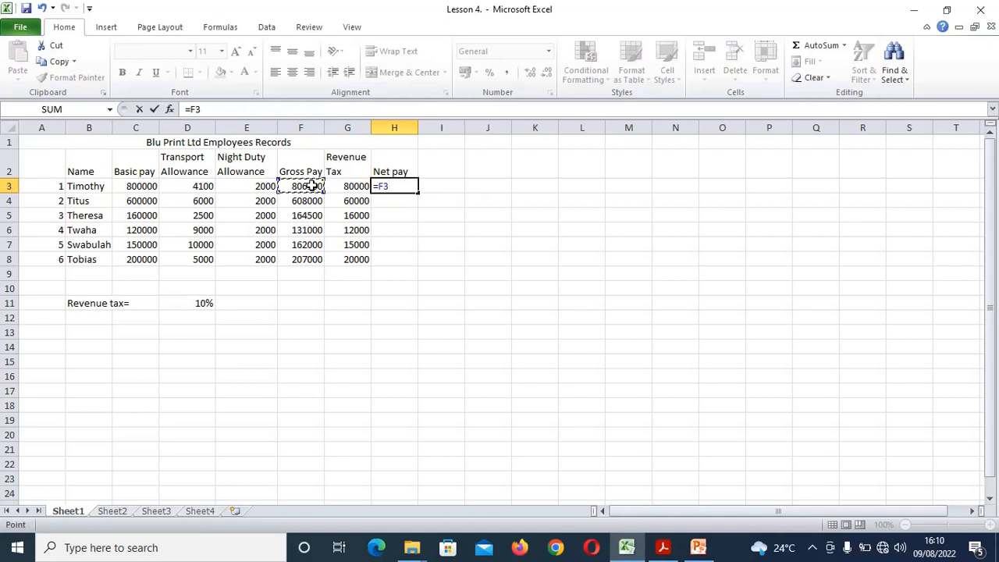
pyautogui.write('-')
pyautogui.click(351, 189)
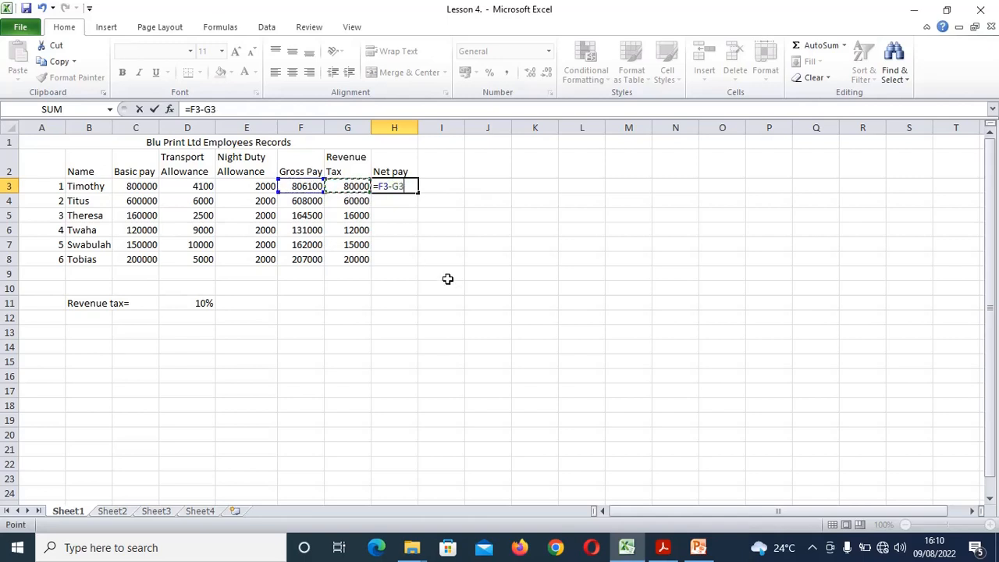
pyautogui.press('Return')
pyautogui.click(386, 185)
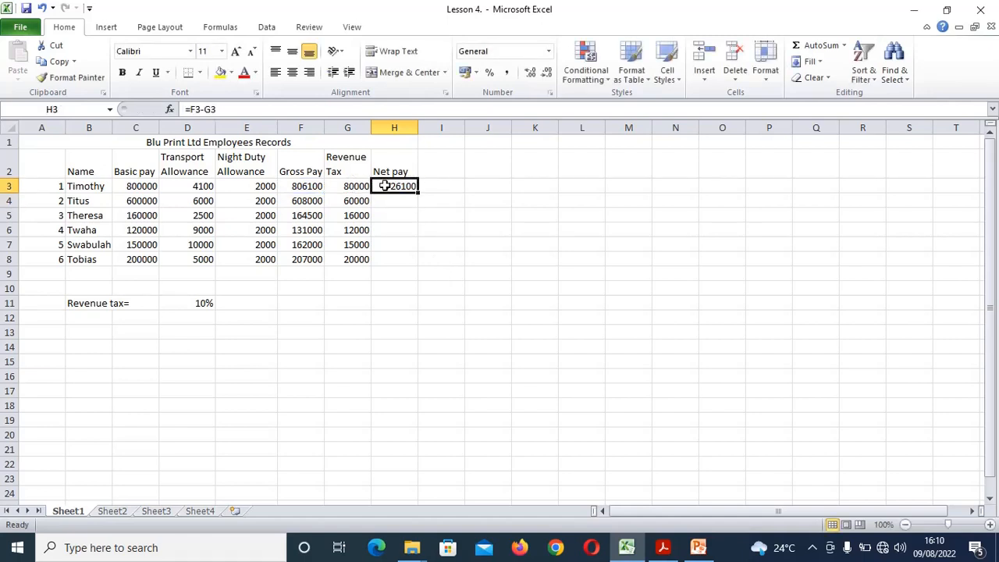
pyautogui.moveTo(418, 193); pyautogui.dragTo(404, 261)
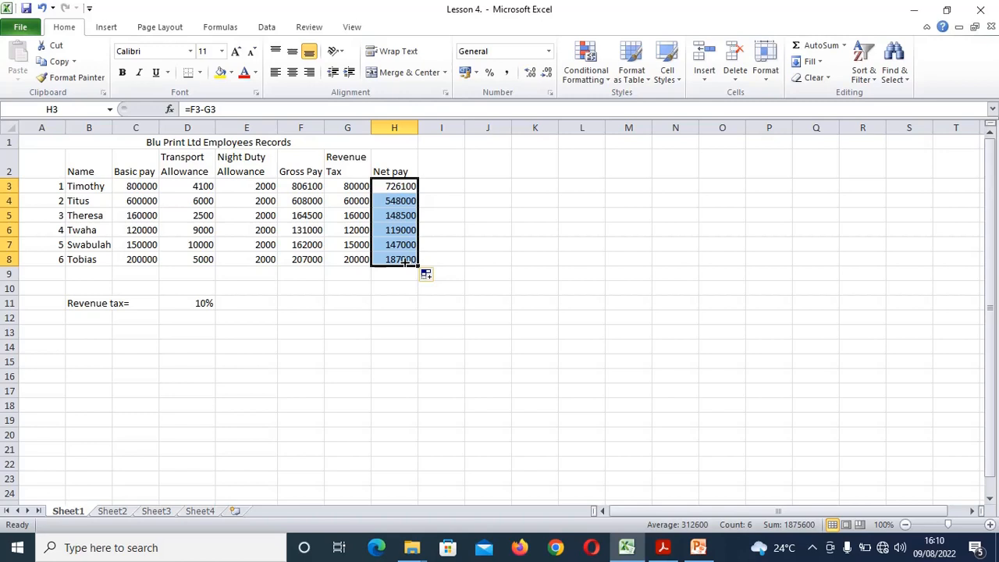
pyautogui.click(663, 547)
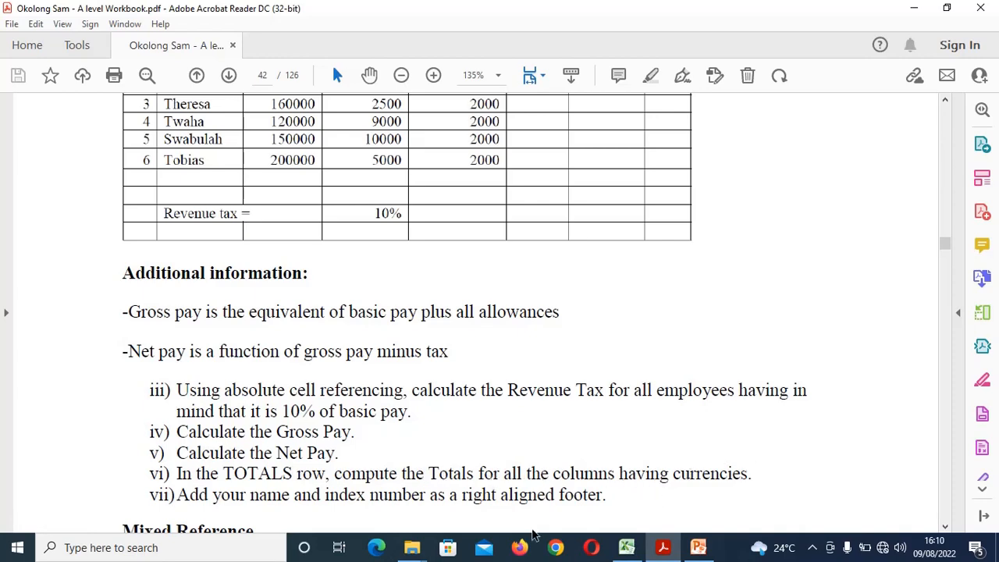
pyautogui.click(626, 547)
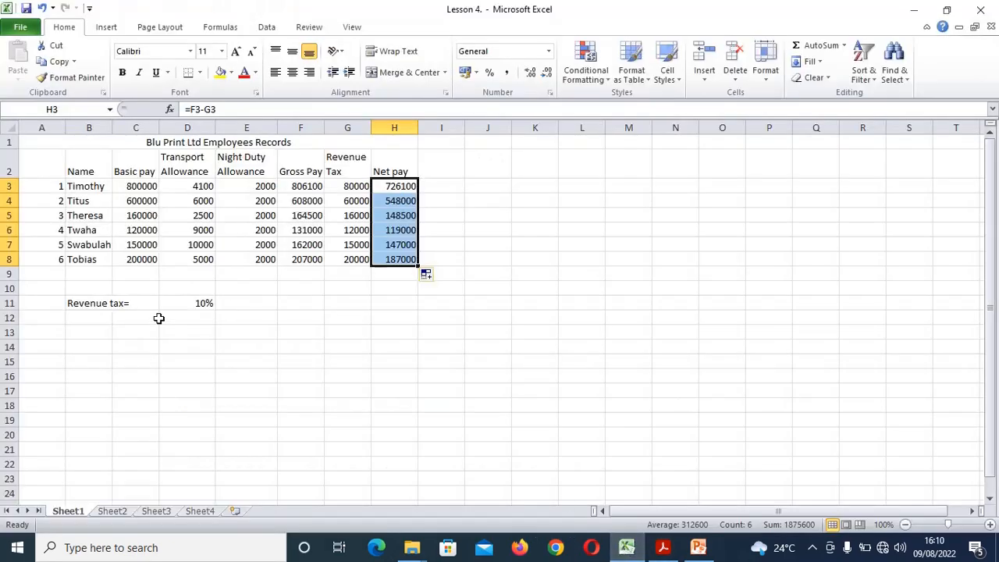
# Label cell B13 'TOTAL' for the totals row
pyautogui.click(73, 332)
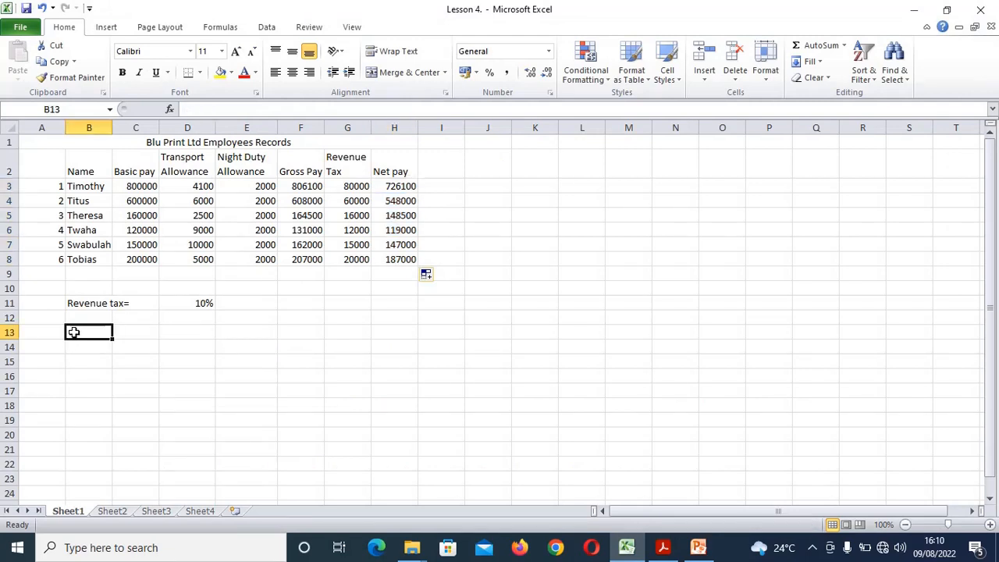
pyautogui.write('TOTAL')
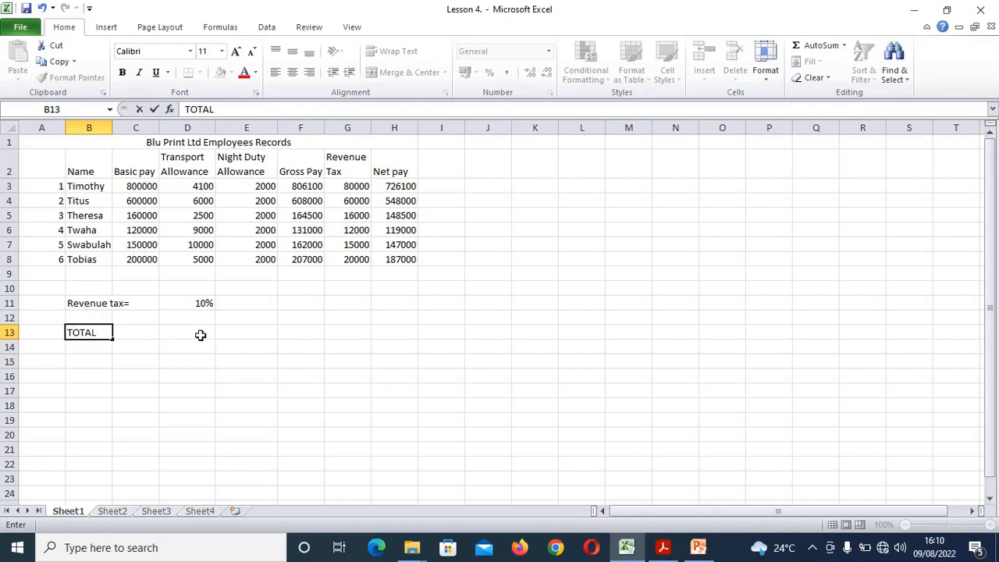
pyautogui.click(142, 334)
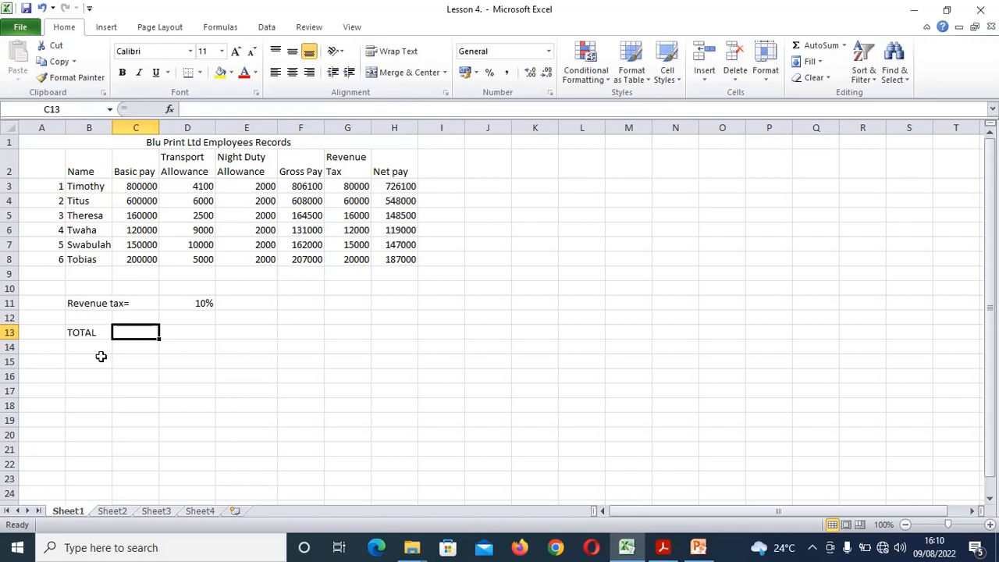
# Enter =C3+C4+C5+C6+C7+C8 in C13 to total basic pay at 2030000
pyautogui.write('=')
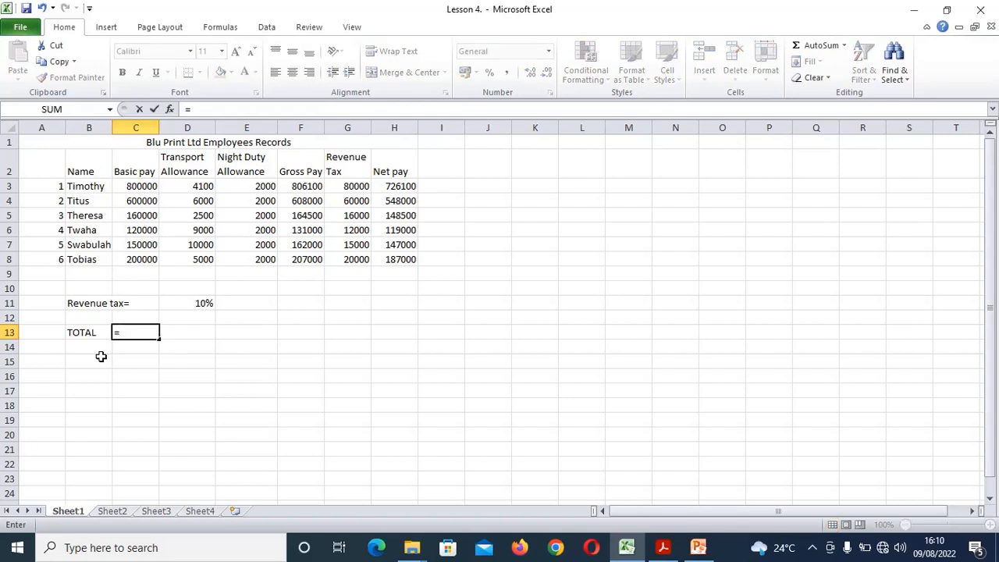
pyautogui.click(142, 188)
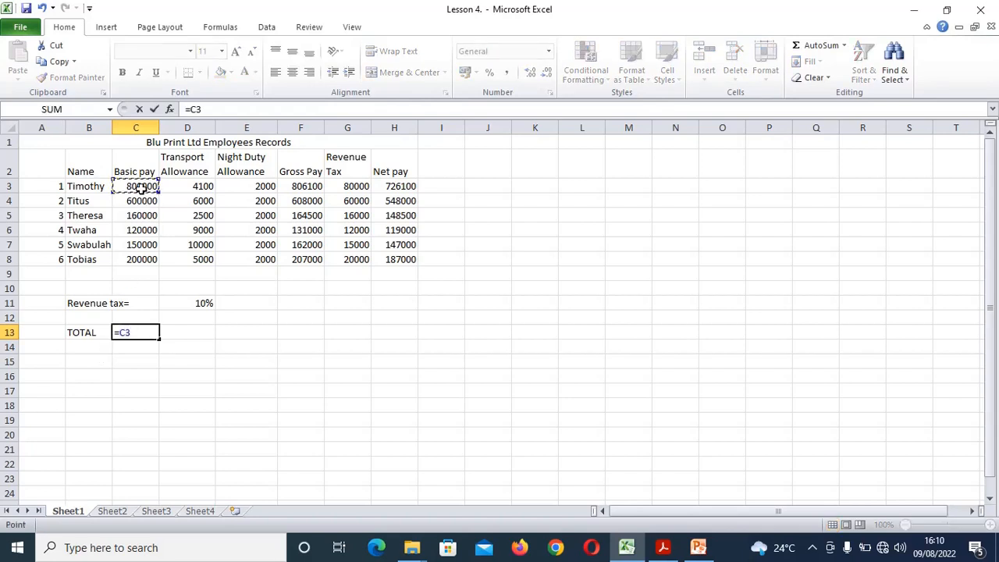
pyautogui.write('+')
pyautogui.click(138, 201)
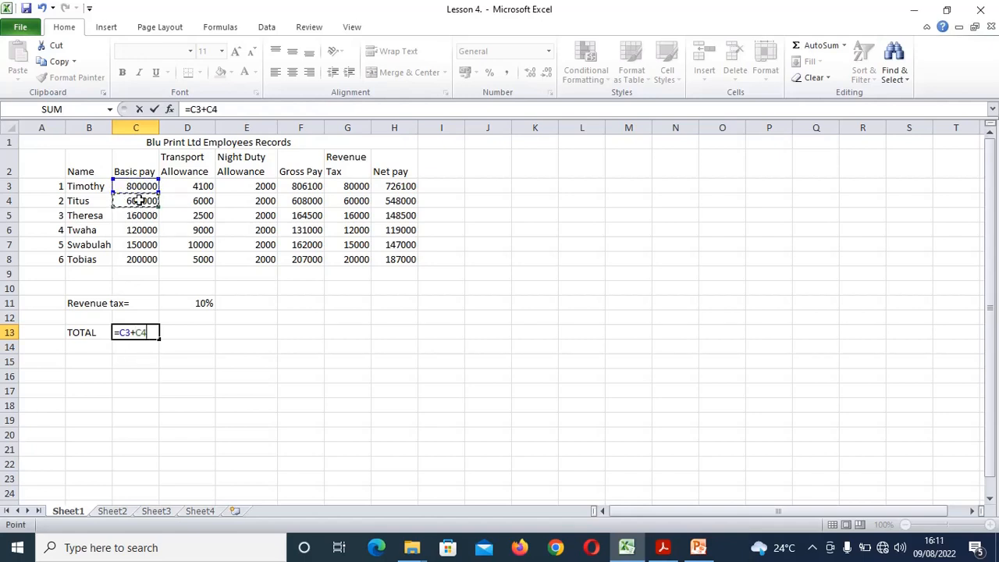
pyautogui.write('+')
pyautogui.click(131, 219)
pyautogui.write('+')
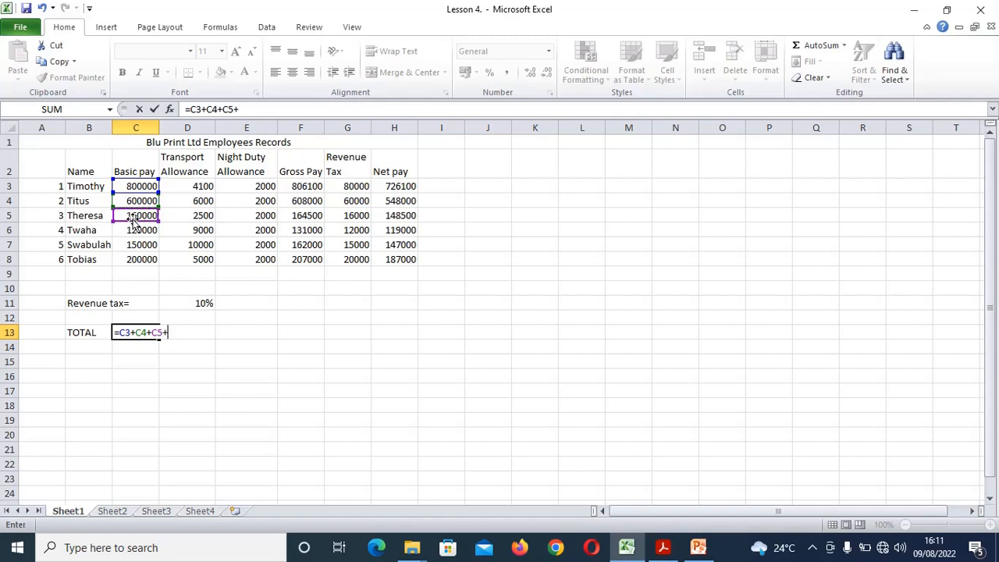
pyautogui.click(138, 232)
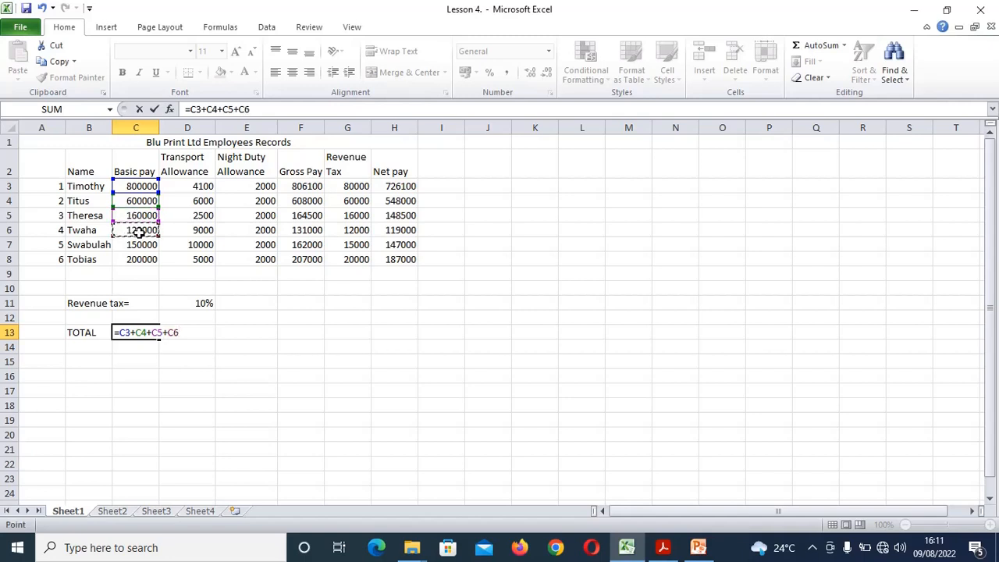
pyautogui.write('+')
pyautogui.click(131, 244)
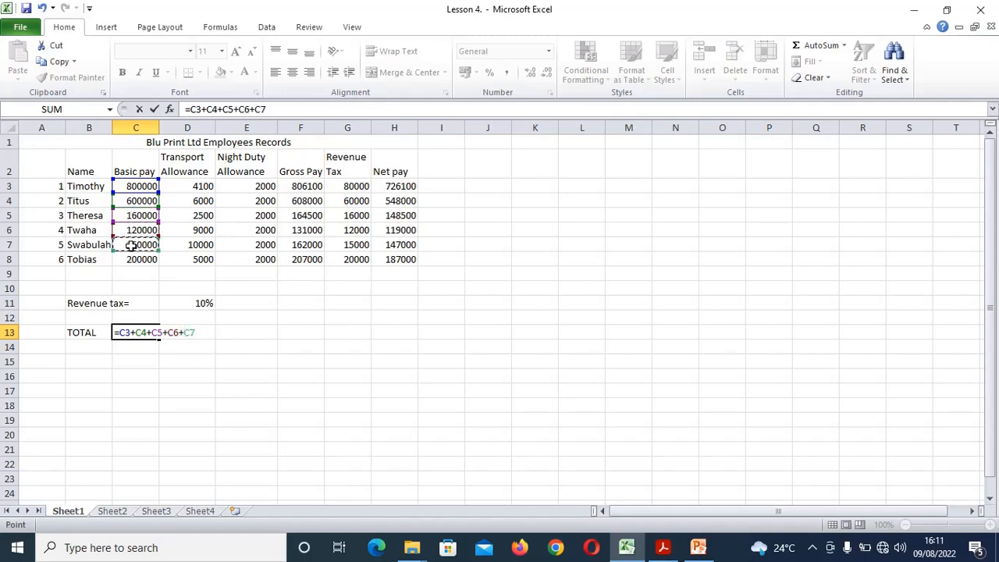
pyautogui.write('+')
pyautogui.click(133, 262)
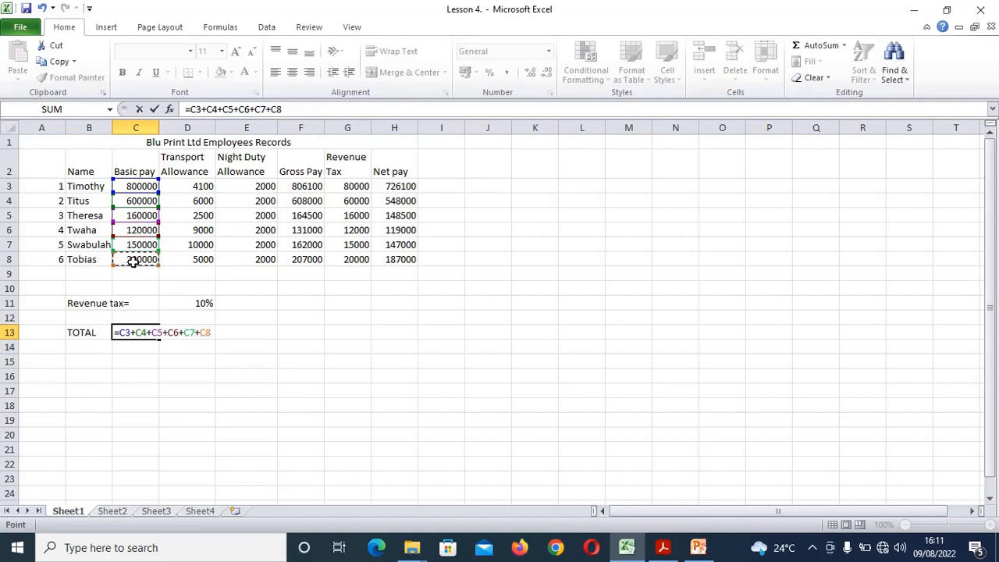
pyautogui.press('Return')
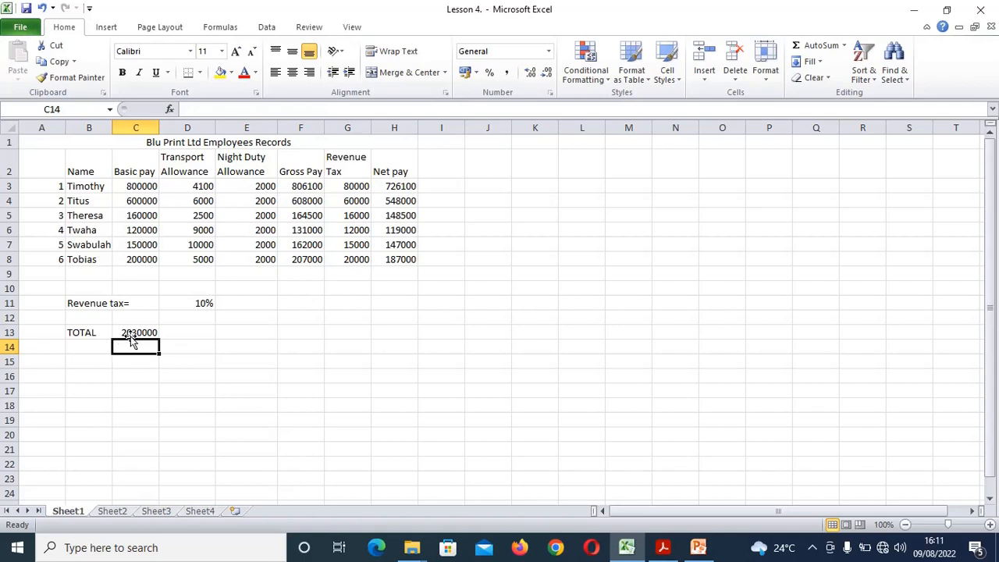
pyautogui.click(198, 331)
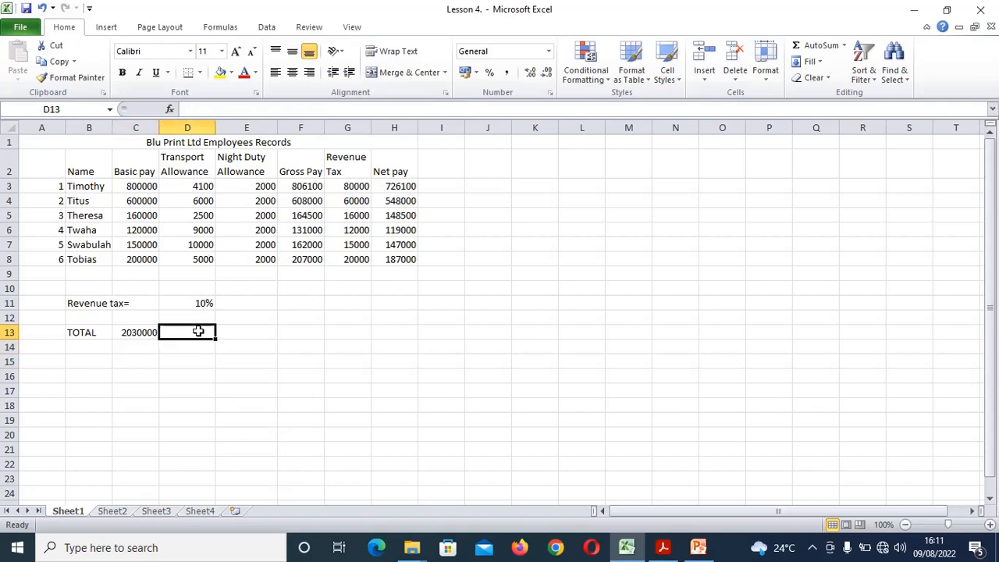
pyautogui.click(142, 331)
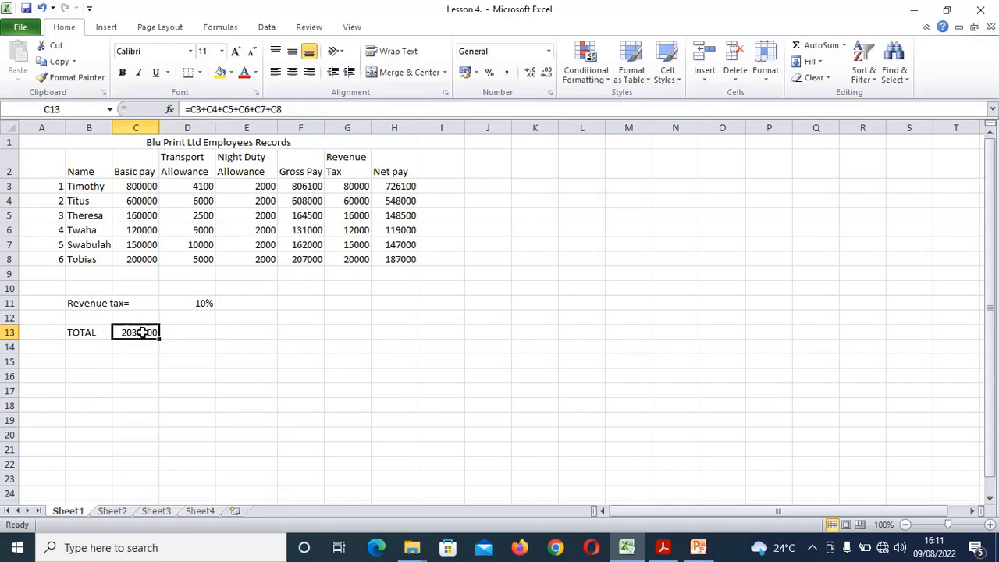
# Fill the C13 total formula right through H13, ending at 1875600
pyautogui.moveTo(160, 340); pyautogui.dragTo(402, 331)
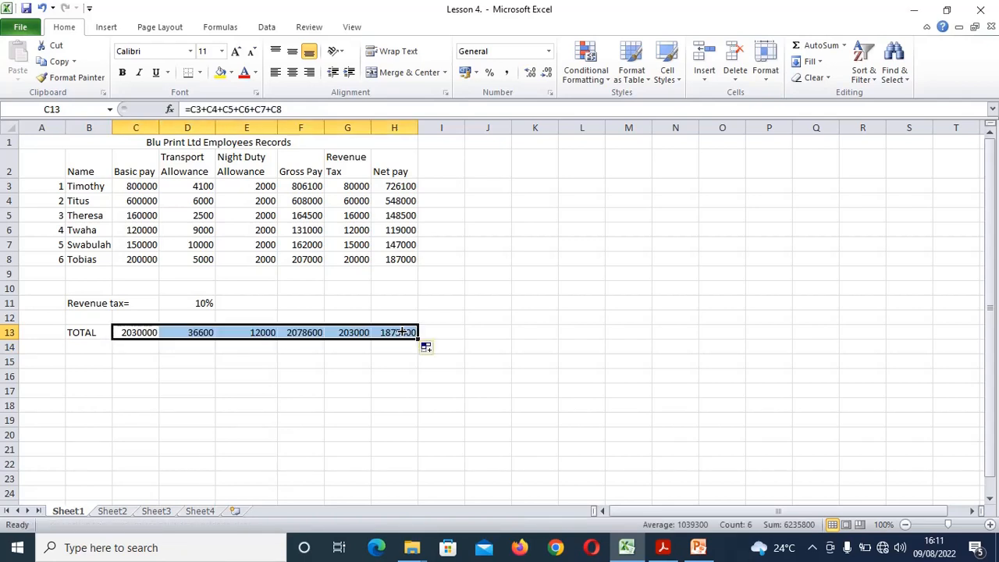
pyautogui.click(466, 331)
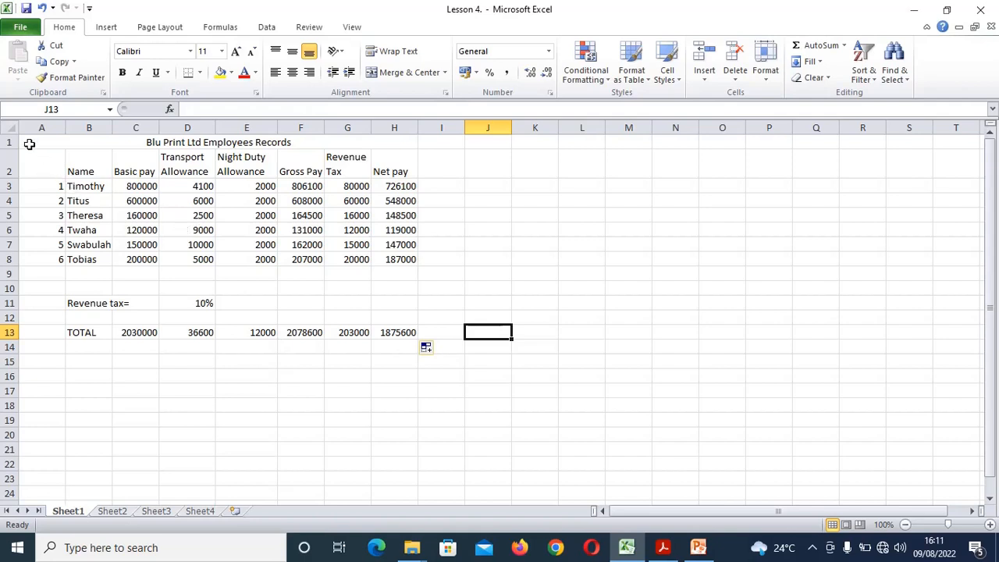
# Apply All Borders to A1:H13, then check the exercise PDF and return to Excel
pyautogui.moveTo(29, 144); pyautogui.dragTo(226, 332)
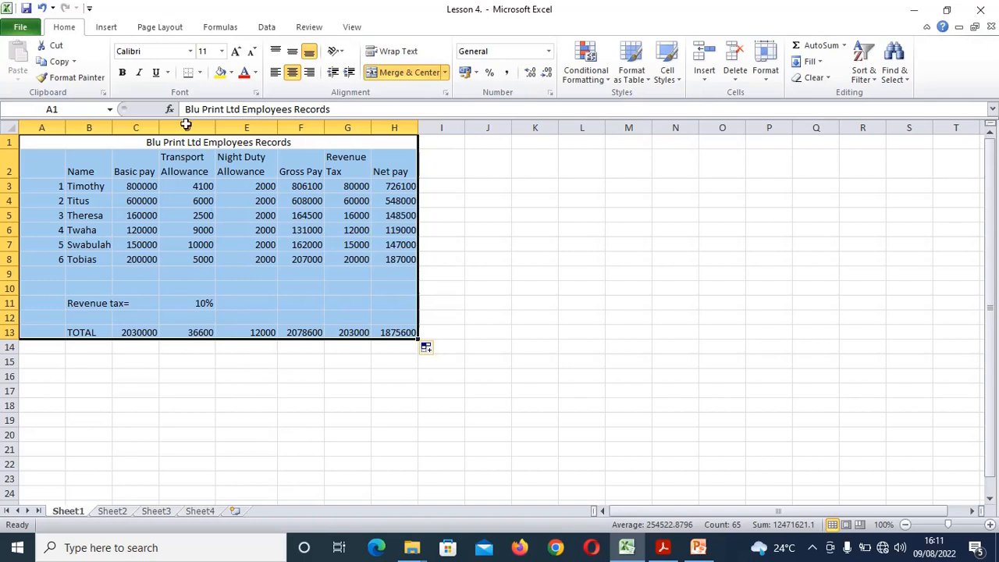
pyautogui.click(200, 75)
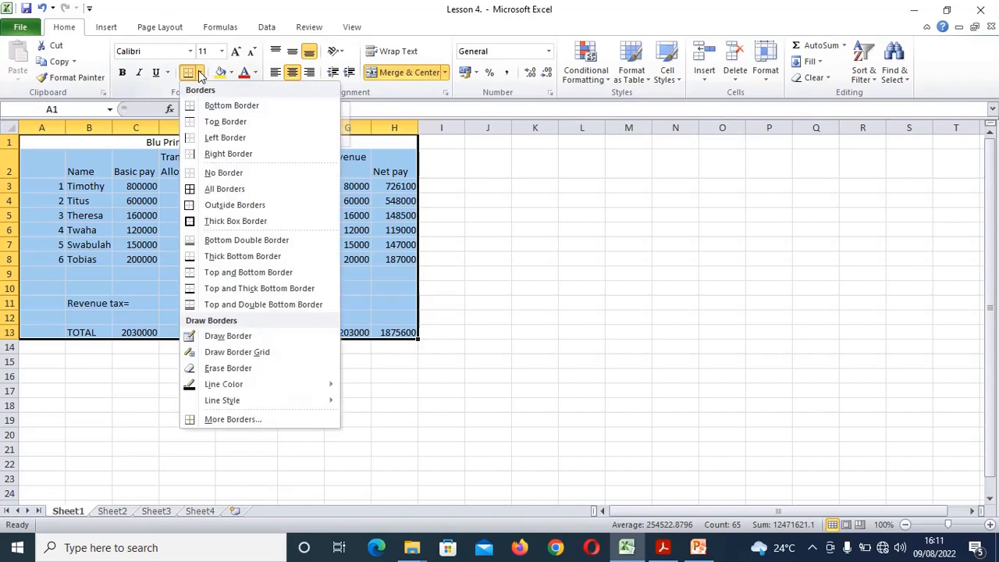
pyautogui.click(224, 189)
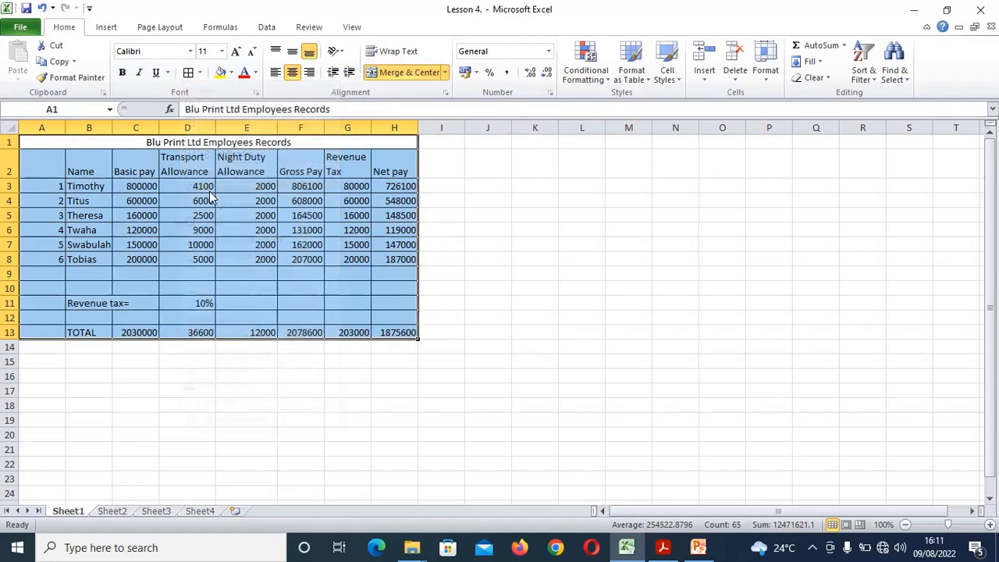
pyautogui.click(429, 304)
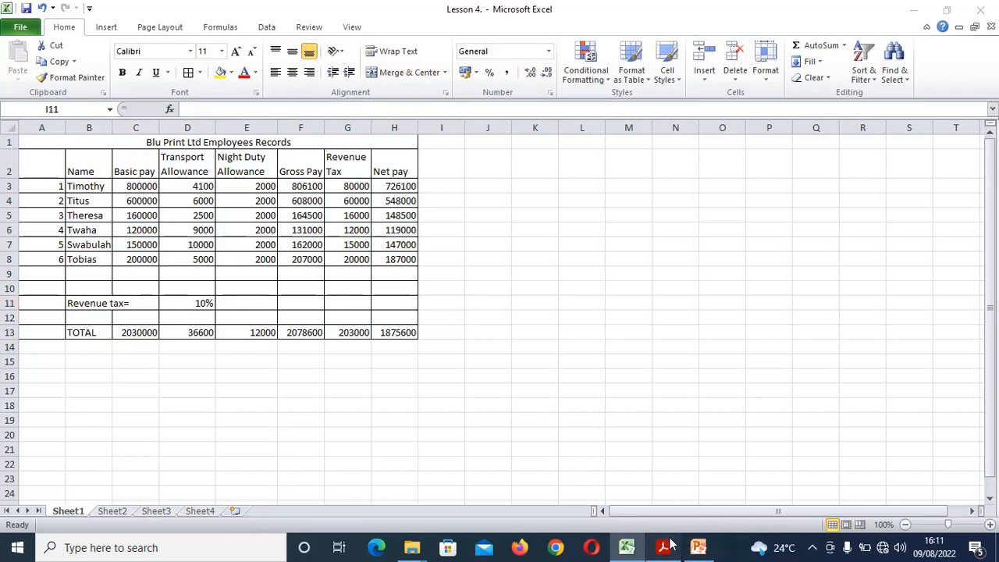
pyautogui.click(665, 547)
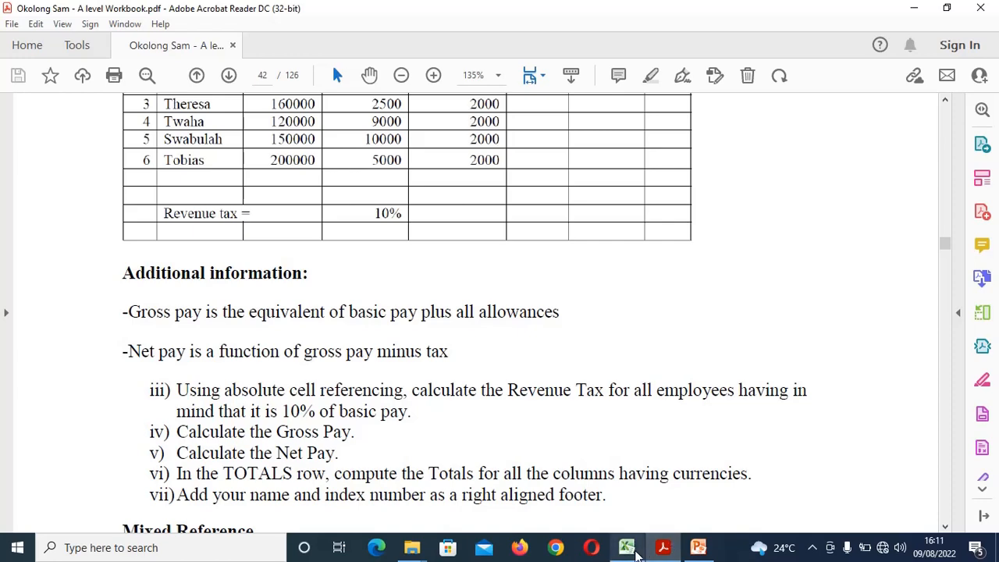
pyautogui.click(634, 551)
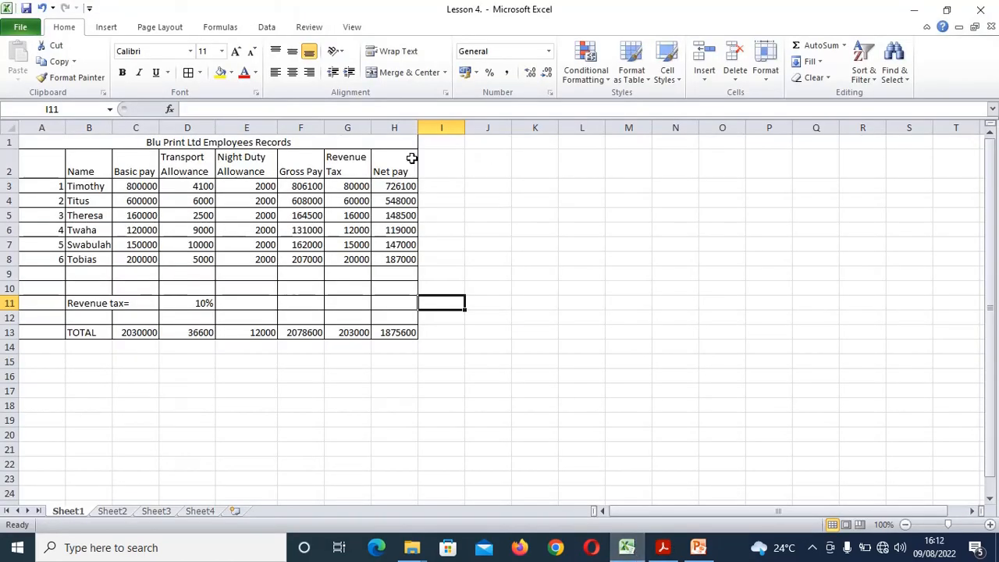
# Switch to Header & Footer editing and select the right footer section
pyautogui.click(105, 28)
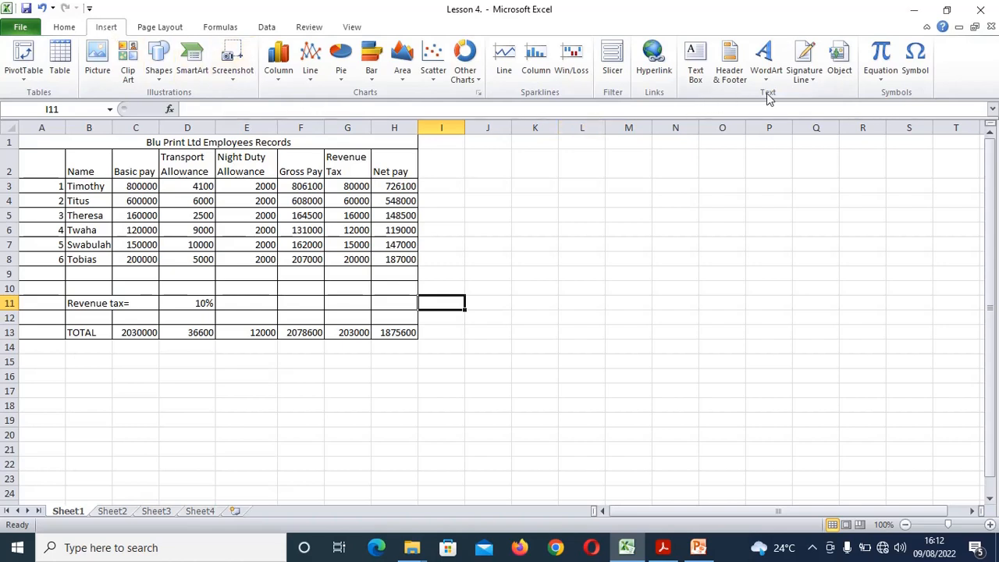
pyautogui.click(731, 69)
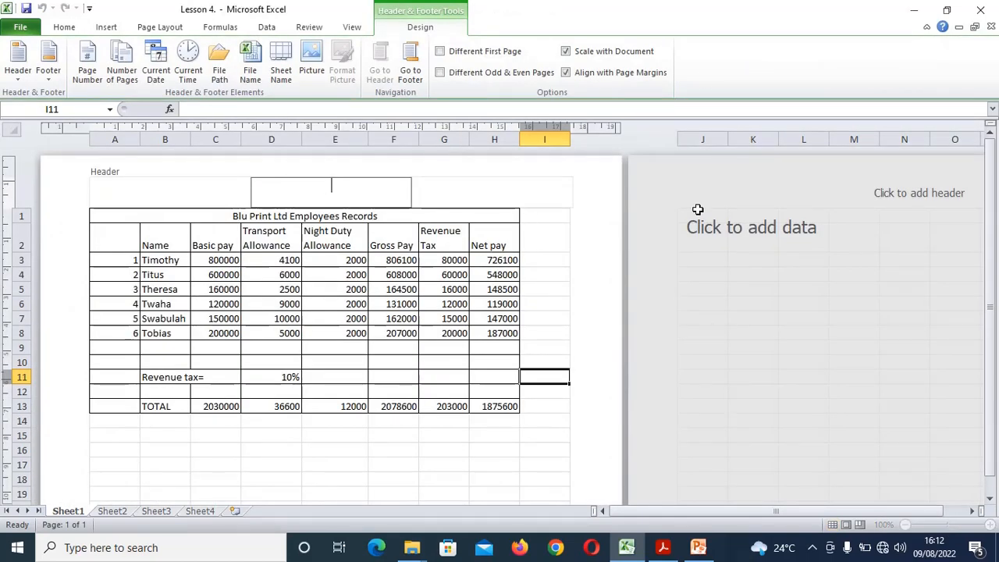
pyautogui.click(991, 500)
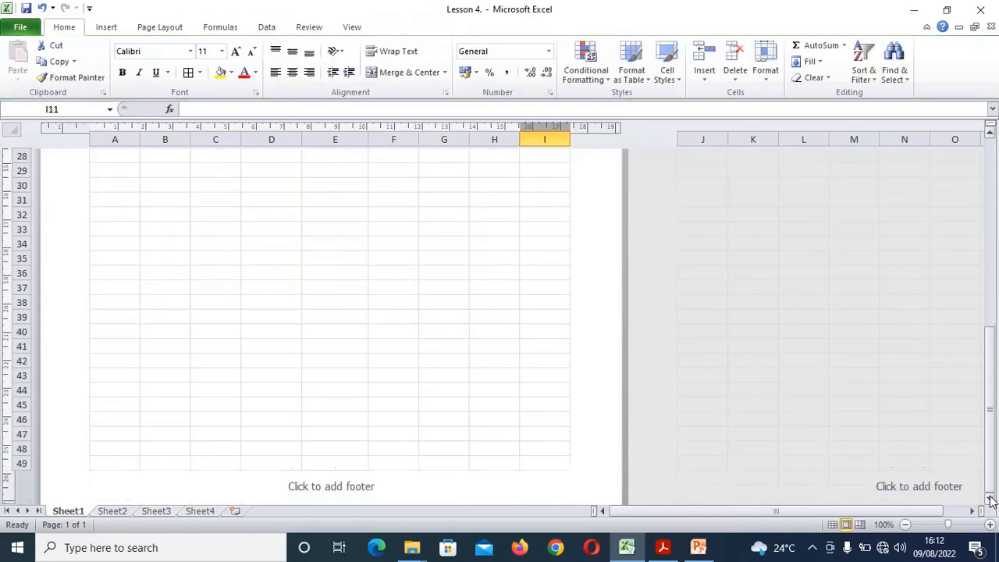
pyautogui.click(353, 405)
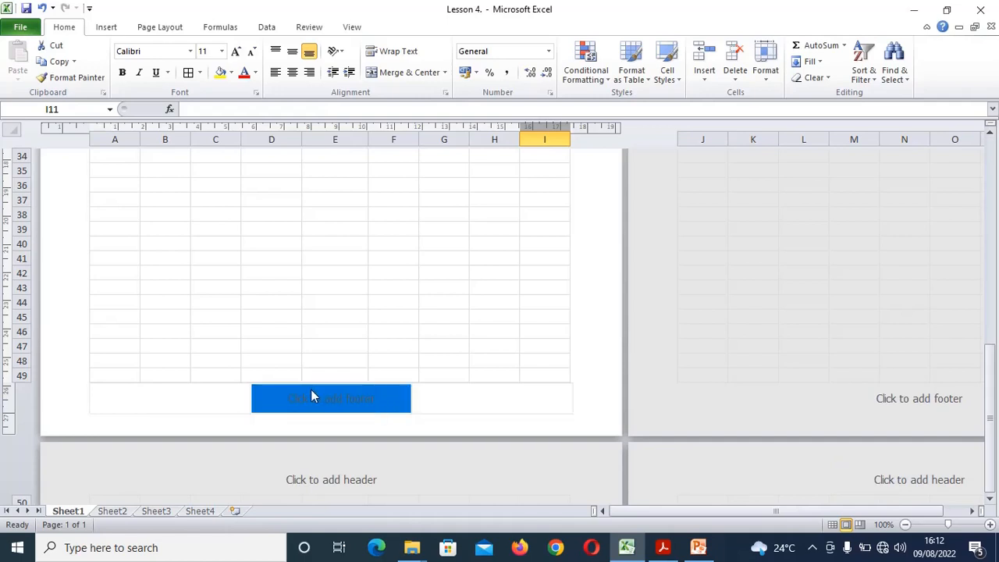
pyautogui.click(150, 404)
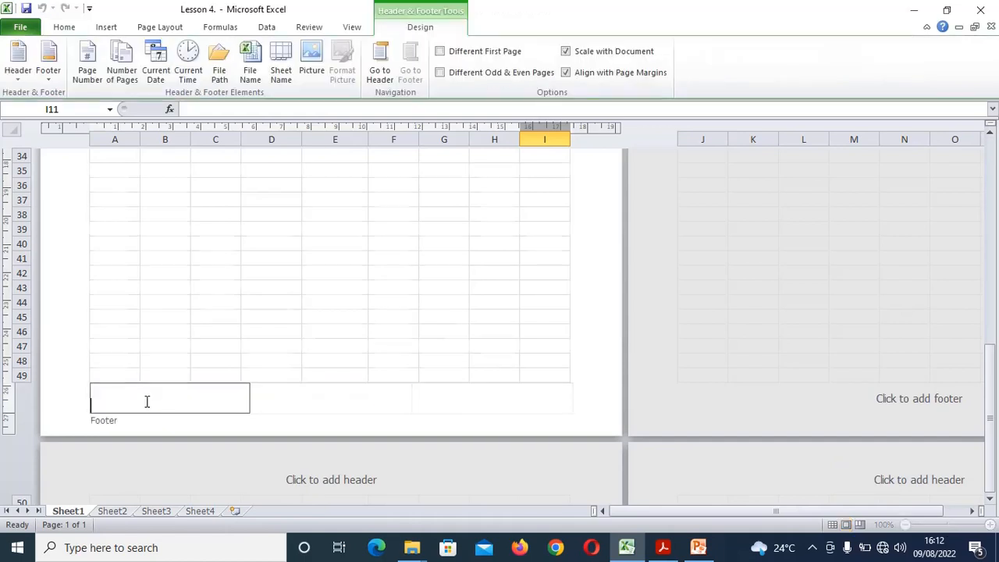
pyautogui.click(335, 409)
pyautogui.click(523, 399)
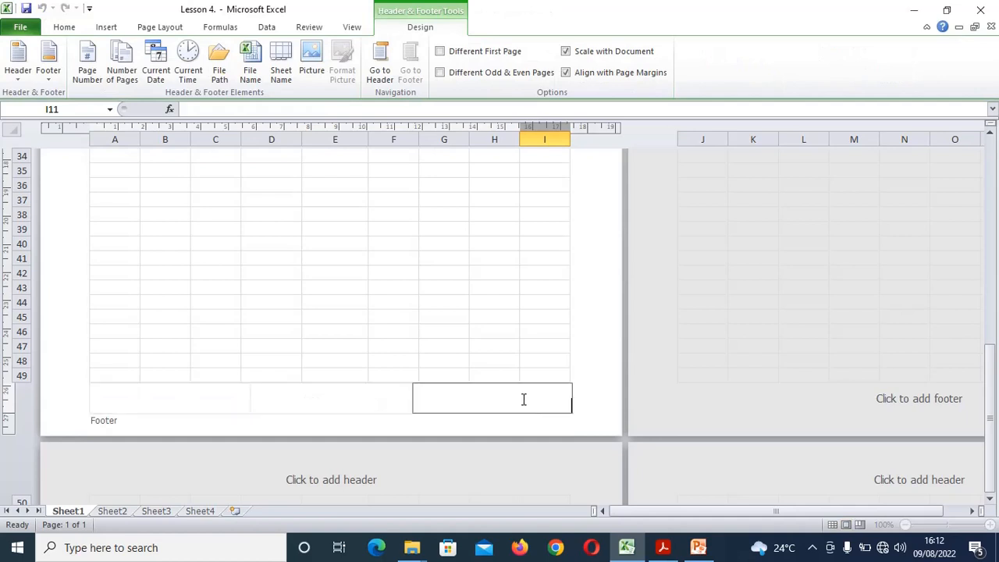
pyautogui.click(135, 406)
pyautogui.click(334, 400)
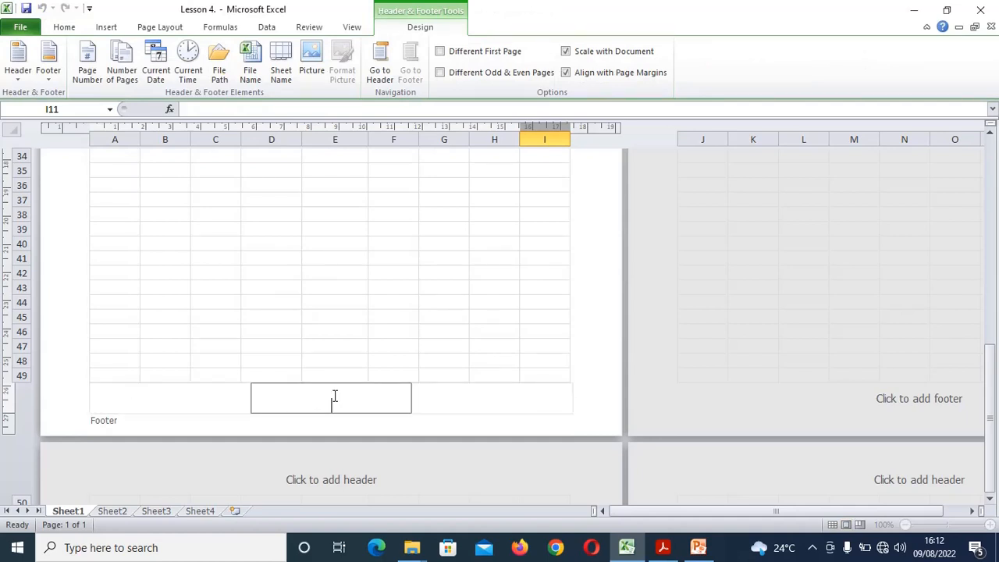
pyautogui.click(519, 395)
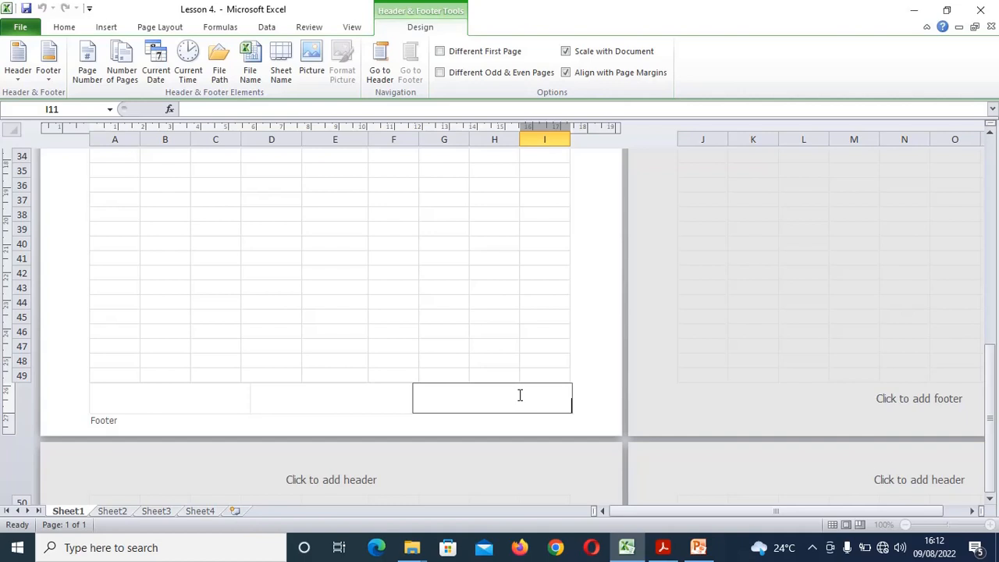
# Type the student's name and index number into the right footer
pyautogui.click(451, 341)
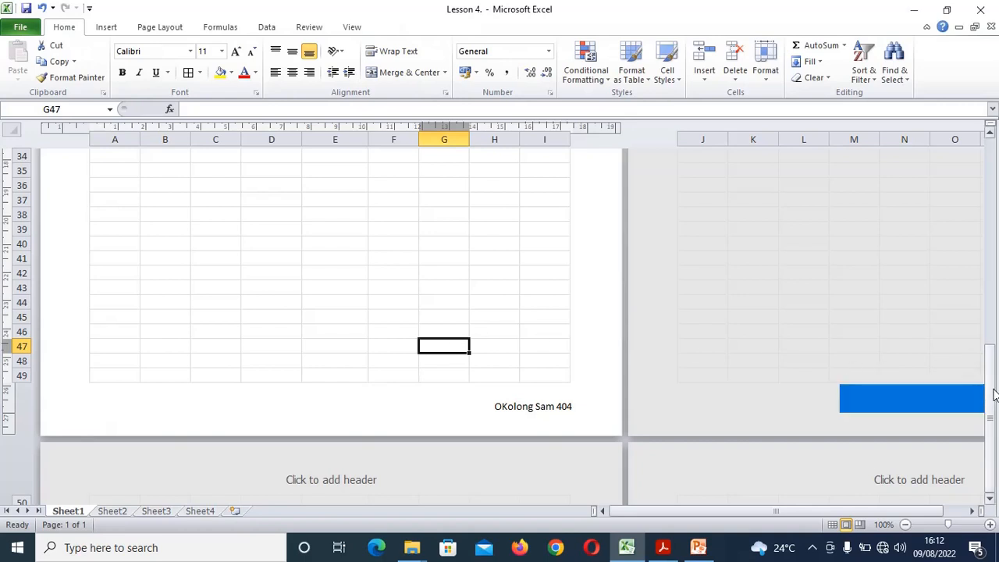
pyautogui.moveTo(988, 394); pyautogui.dragTo(995, 161)
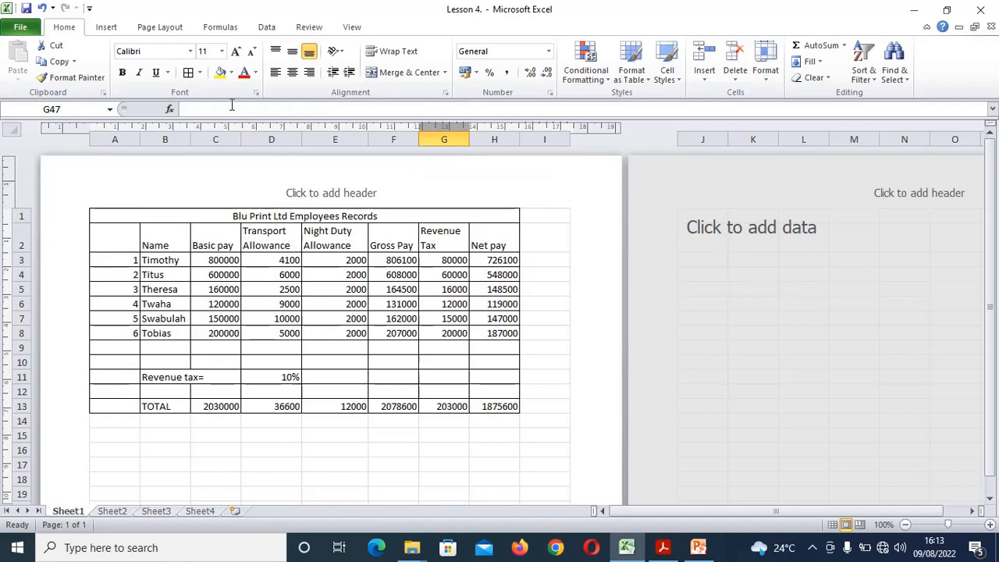
pyautogui.click(150, 28)
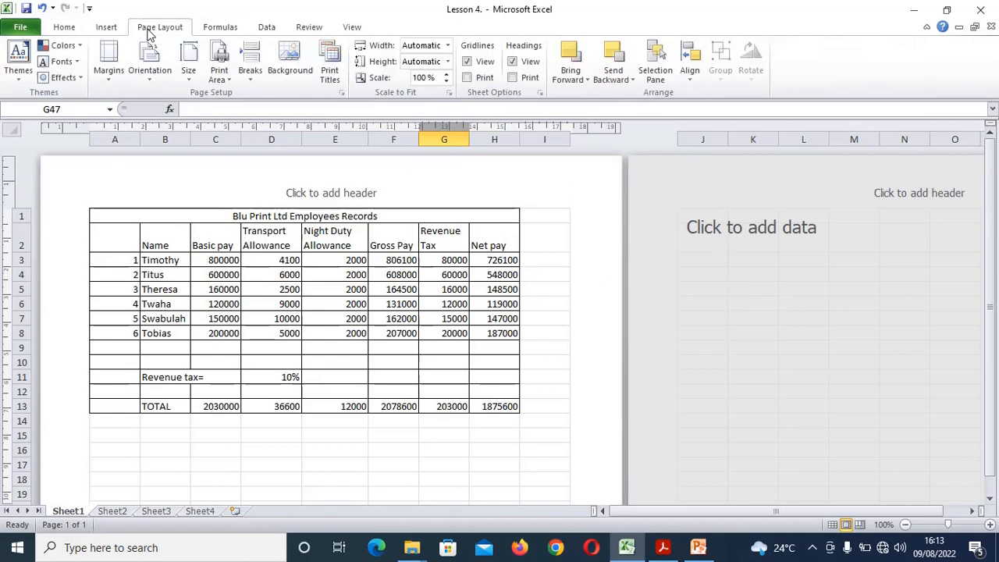
pyautogui.click(149, 78)
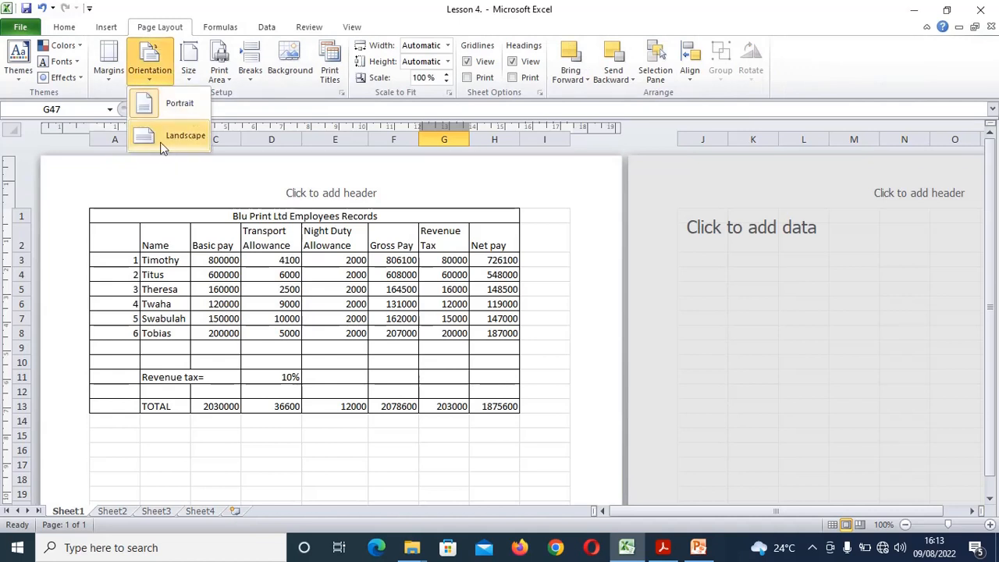
pyautogui.click(316, 245)
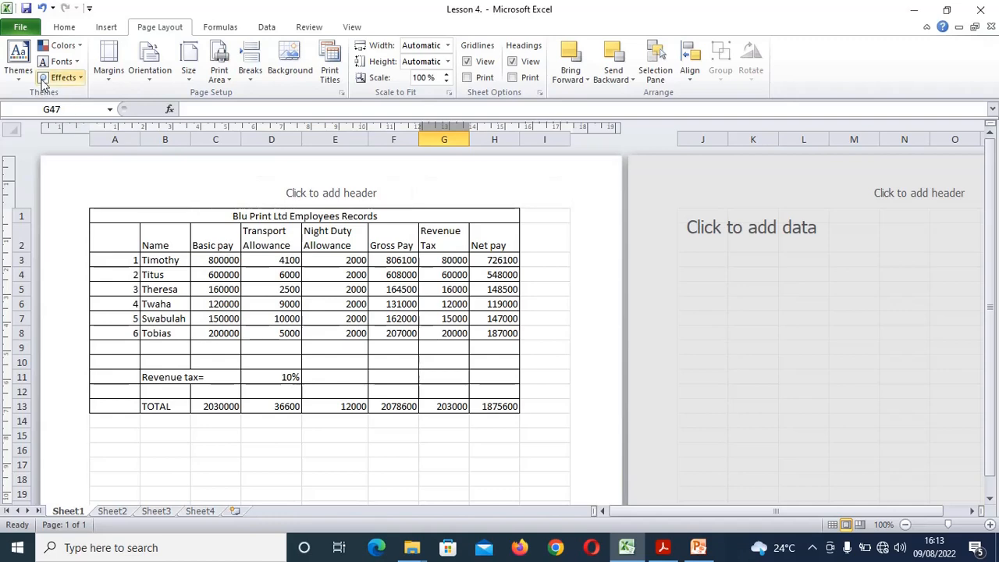
pyautogui.click(21, 28)
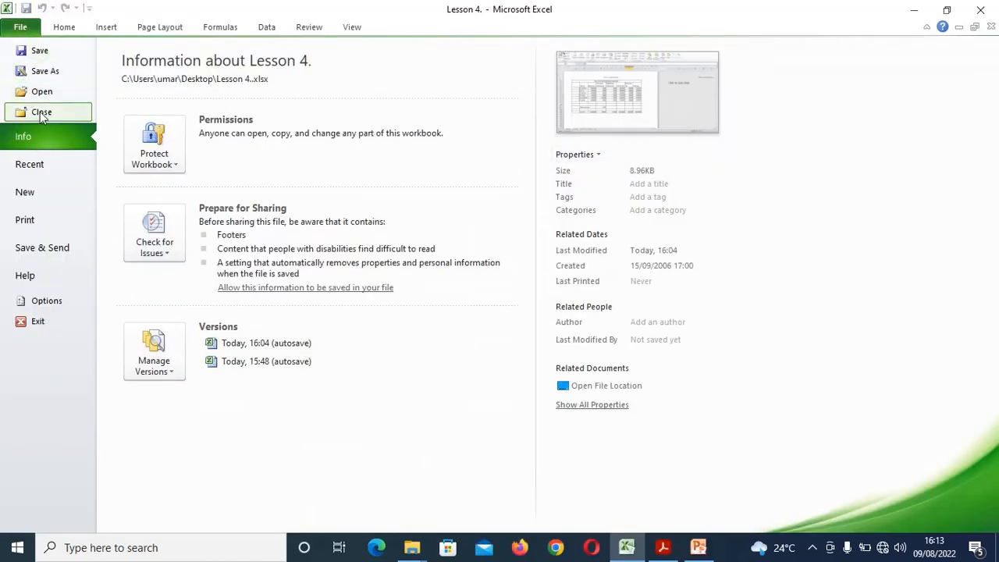
pyautogui.click(26, 221)
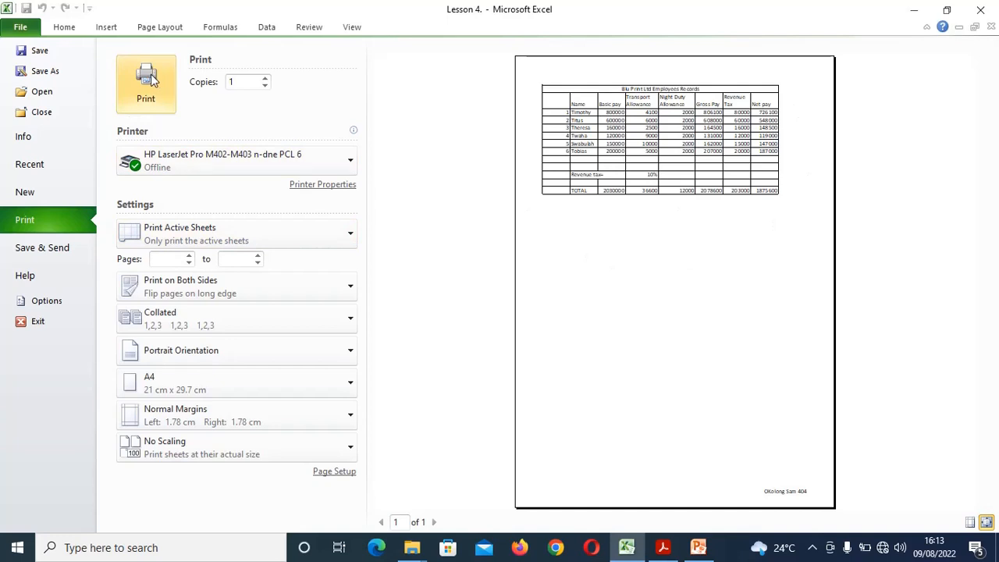
pyautogui.click(64, 26)
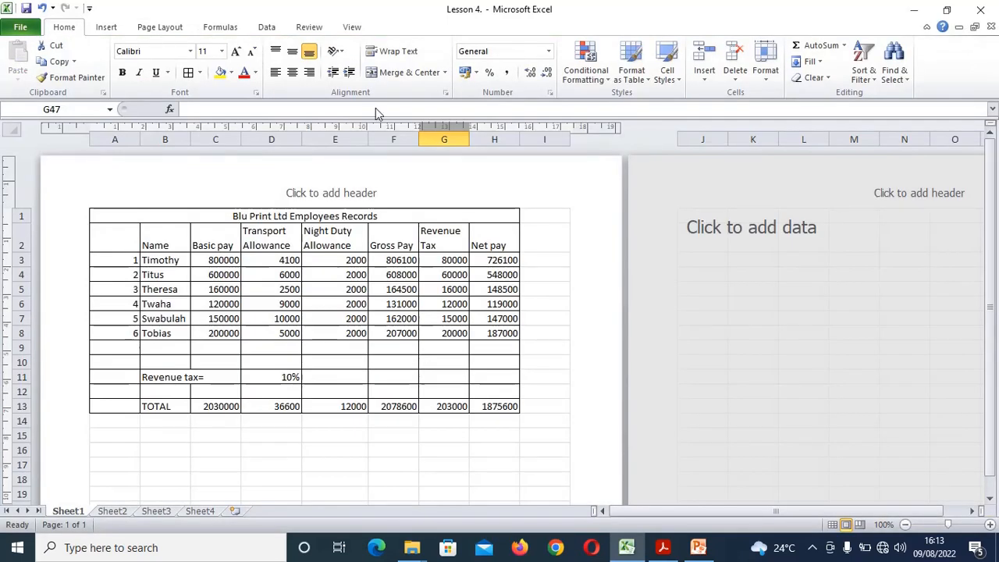